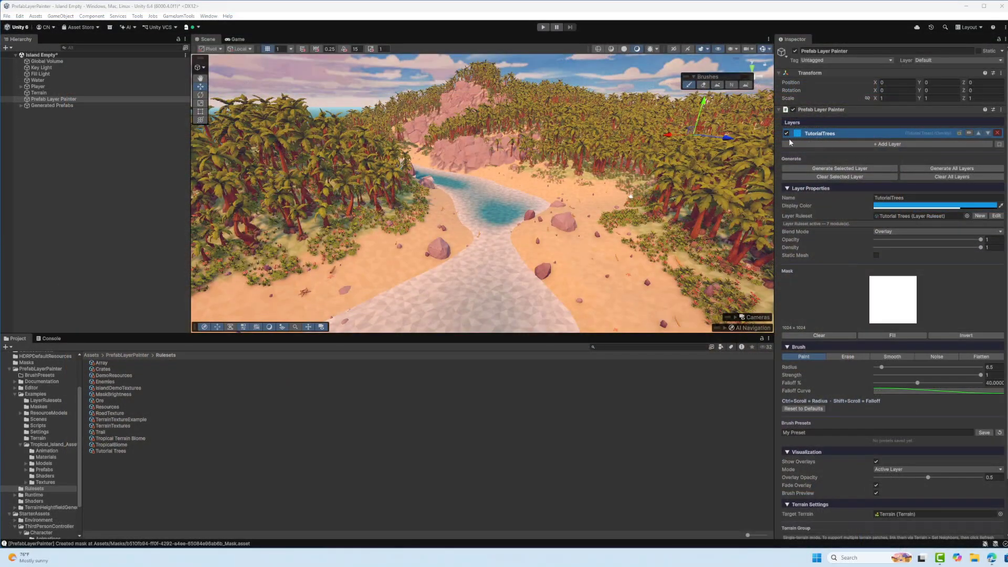
Disable the TutorialTrees layer in the Prefab Layer Painter
left_click(785, 133)
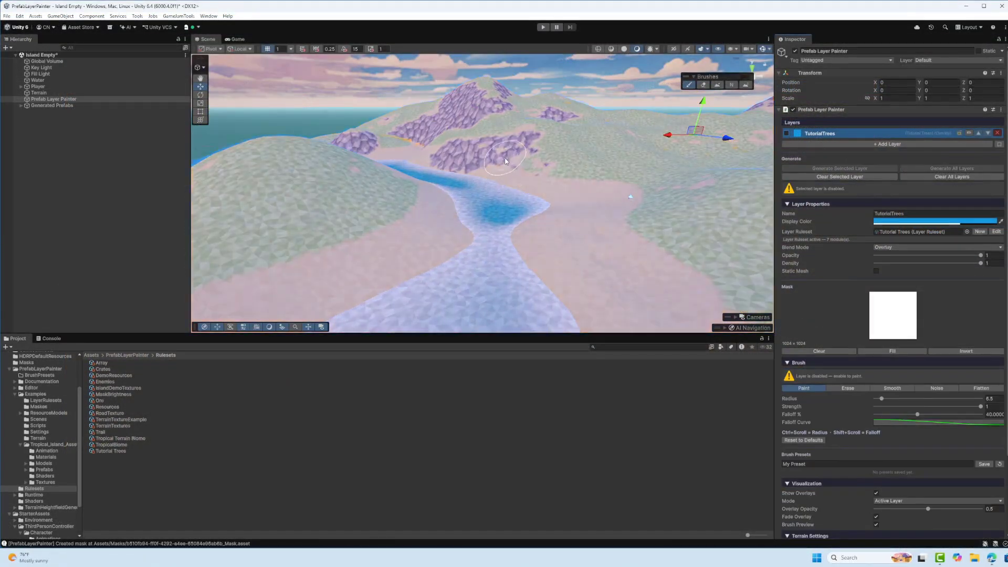
right_click_drag(505, 161, 468, 219)
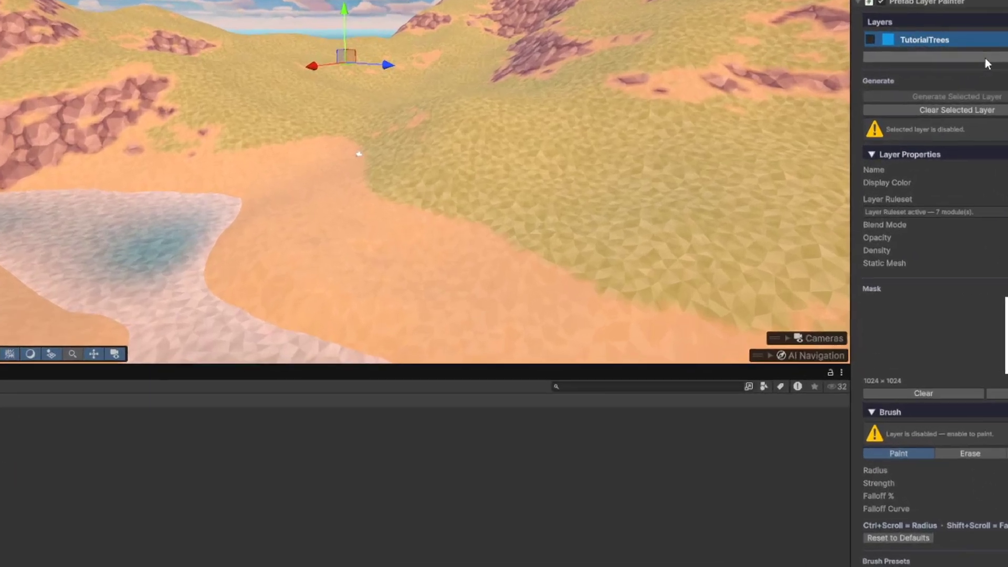
Add a layer that uses a newly created layer ruleset saved as TerrainTextures
left_click(860, 144)
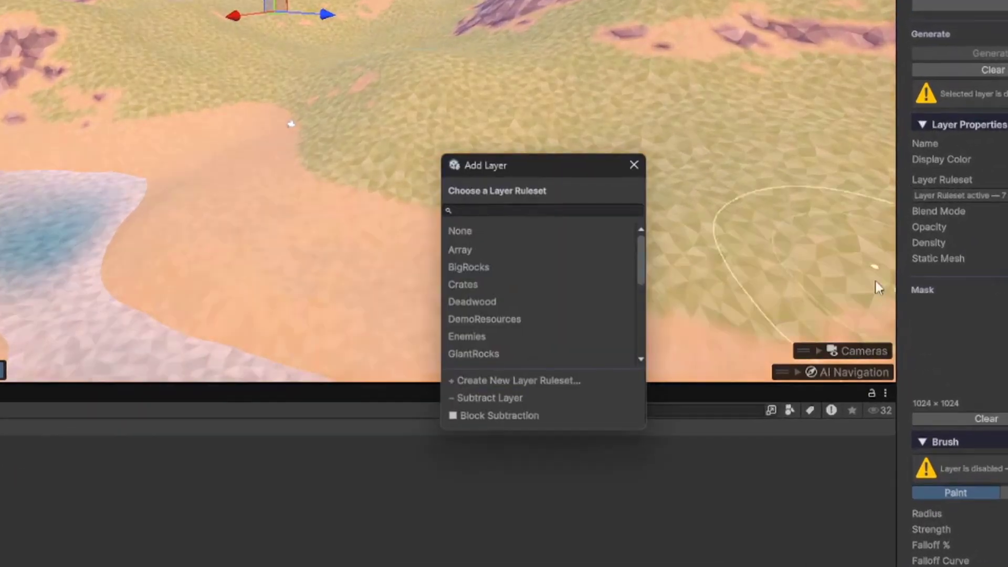
left_click(529, 382)
type("Terrai")
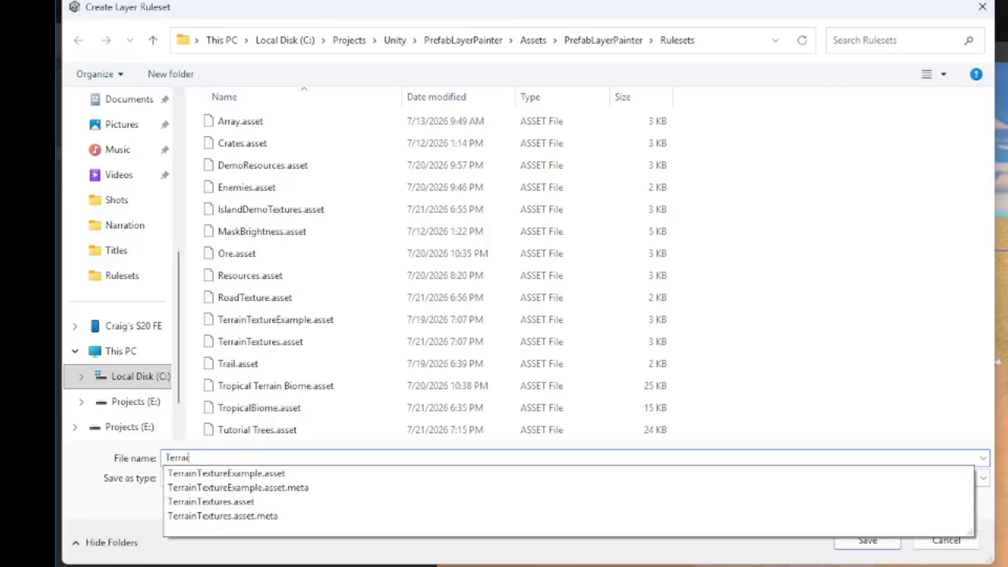
type("nTextures")
left_click(867, 541)
Open the TerrainTextures ruleset for editing and add a Terrain Texture module
left_click(1004, 280)
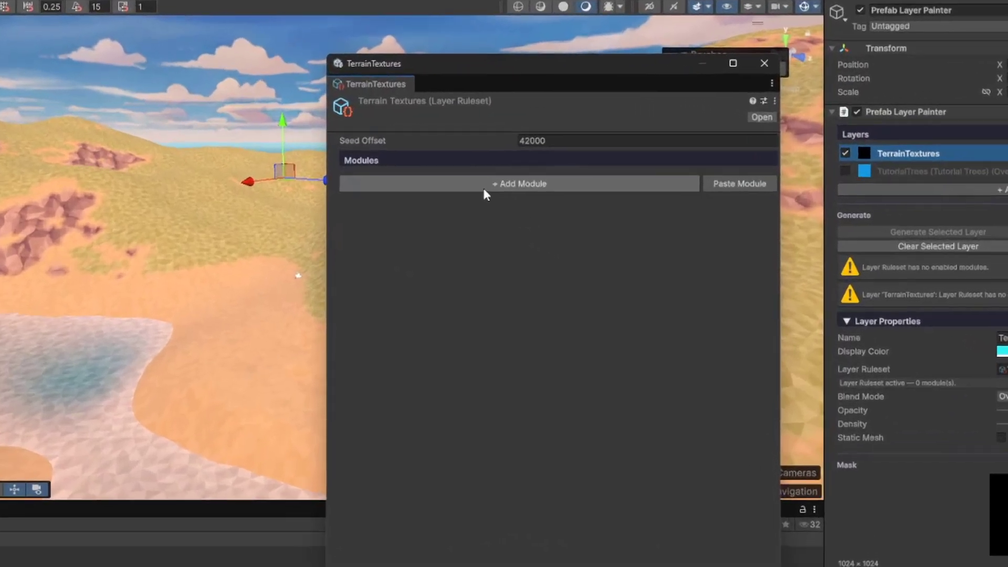
left_click(569, 154)
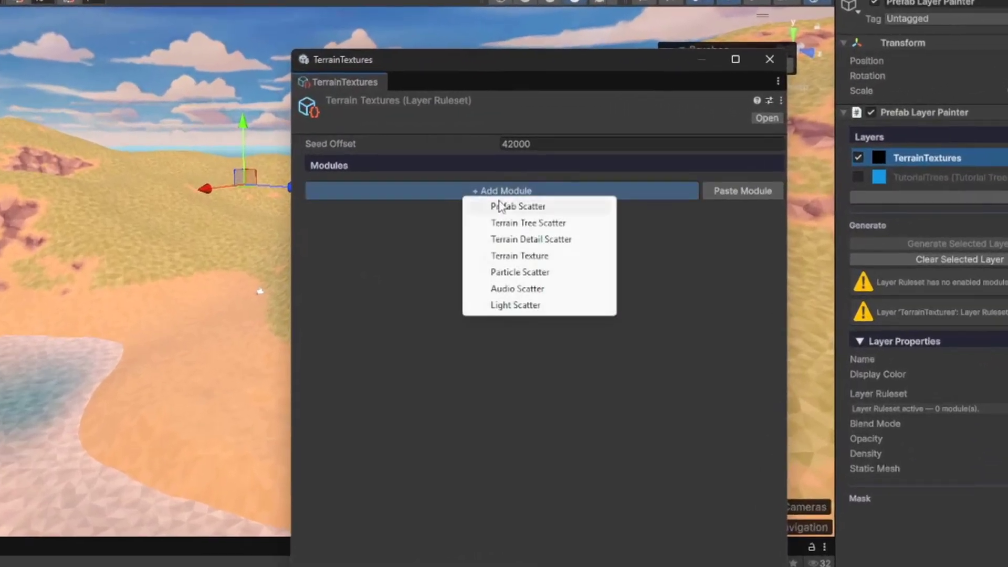
left_click(496, 257)
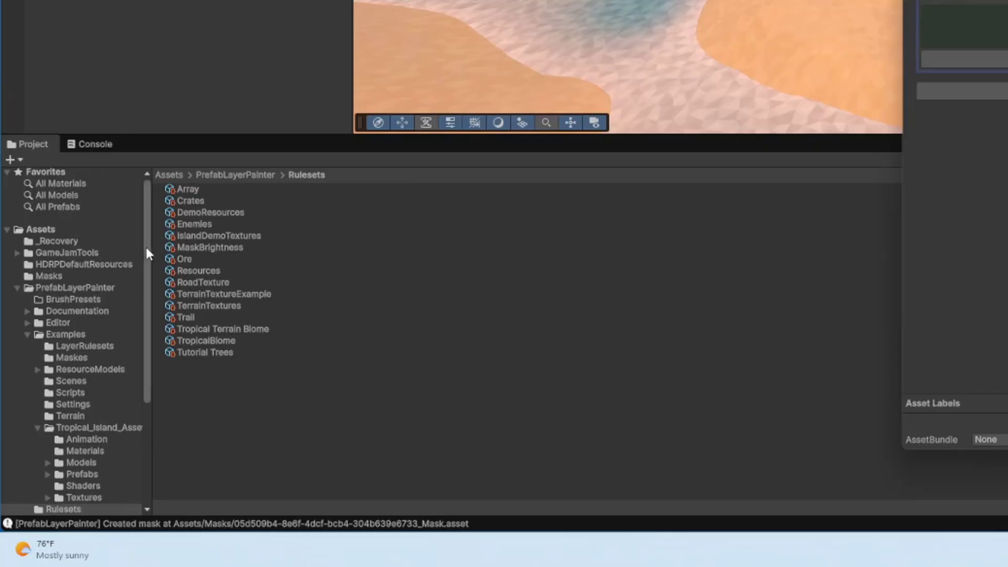
Add Poly_Rock, Poly_Sand and Poly_Grass from the Tropical_Island_Assets Materials folder to the module's terrain layers, arranged in that order
left_click_drag(145, 244, 148, 290)
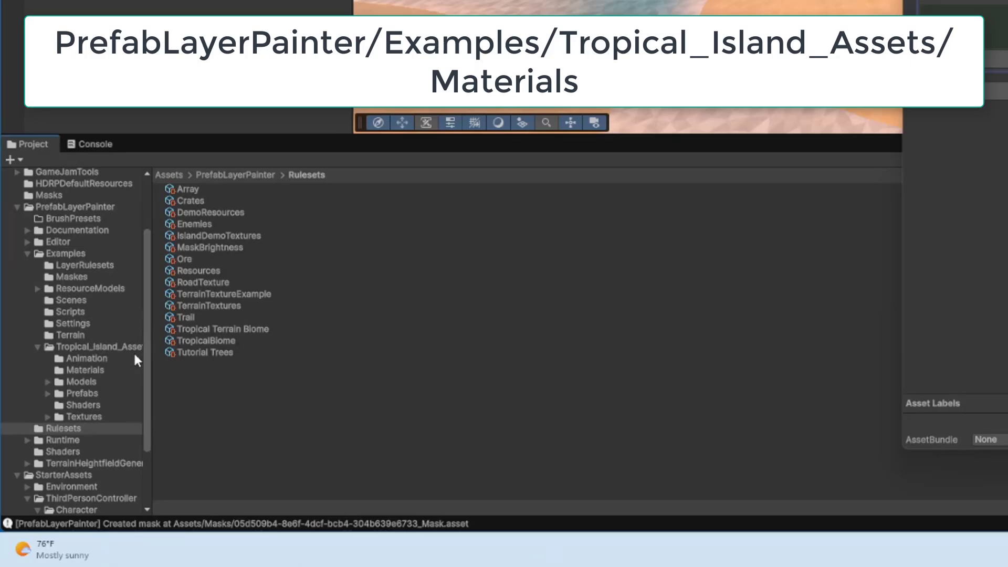
left_click(85, 370)
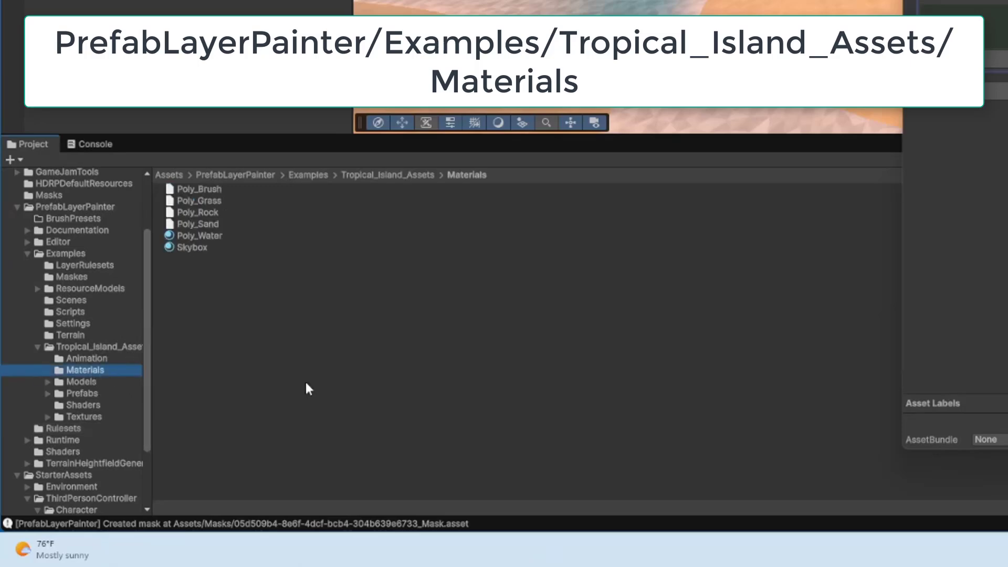
left_click(218, 200)
left_click(211, 212, "shift")
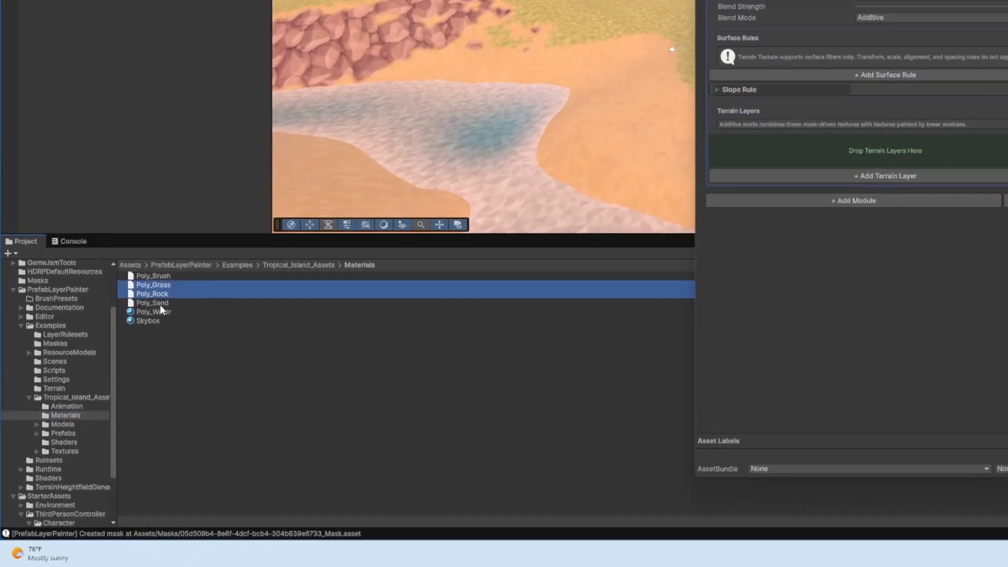
left_click(158, 303, "shift")
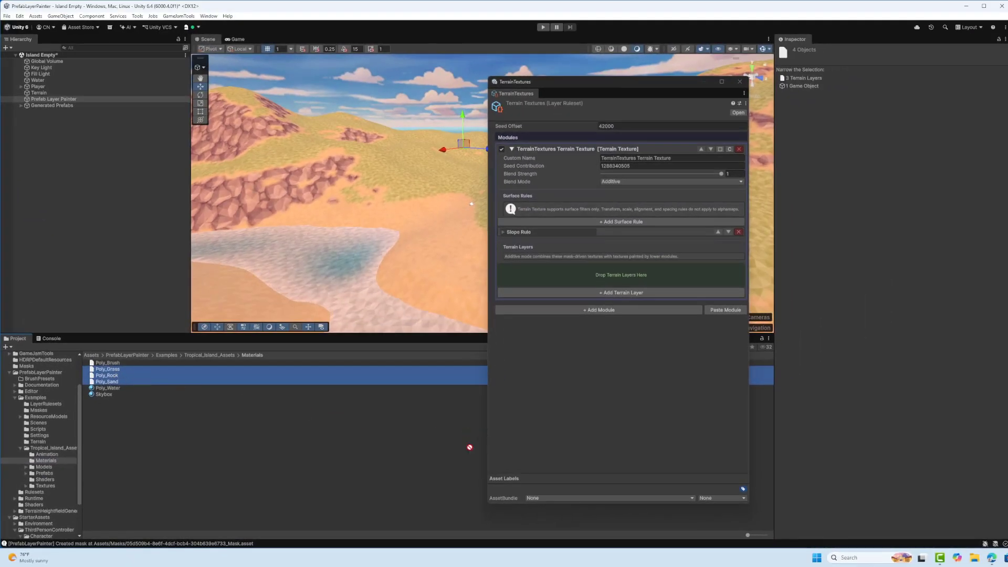
left_click_drag(470, 447, 576, 413)
left_click_drag(584, 296, 584, 281)
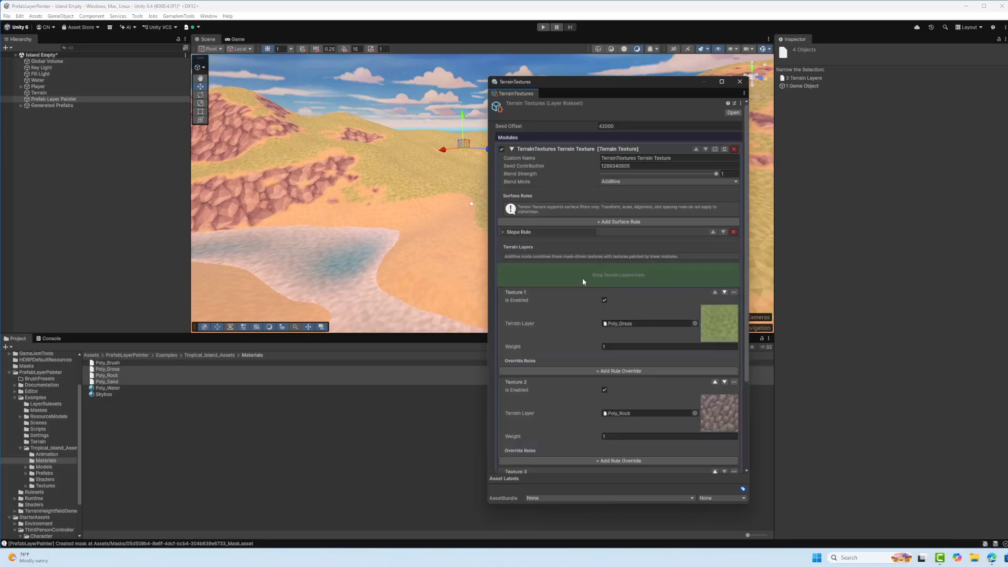
scroll(583, 280, "down", 5)
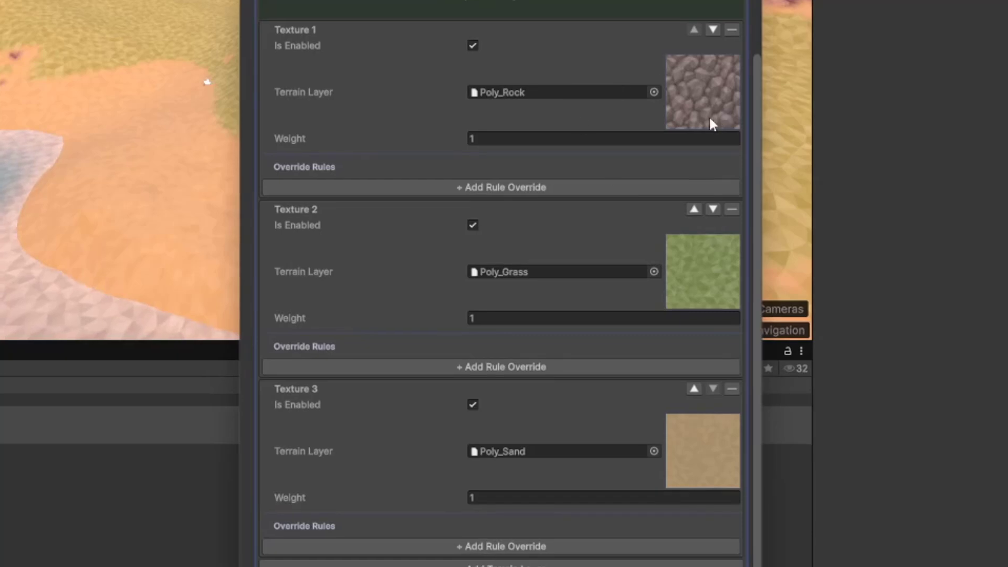
left_click(693, 389)
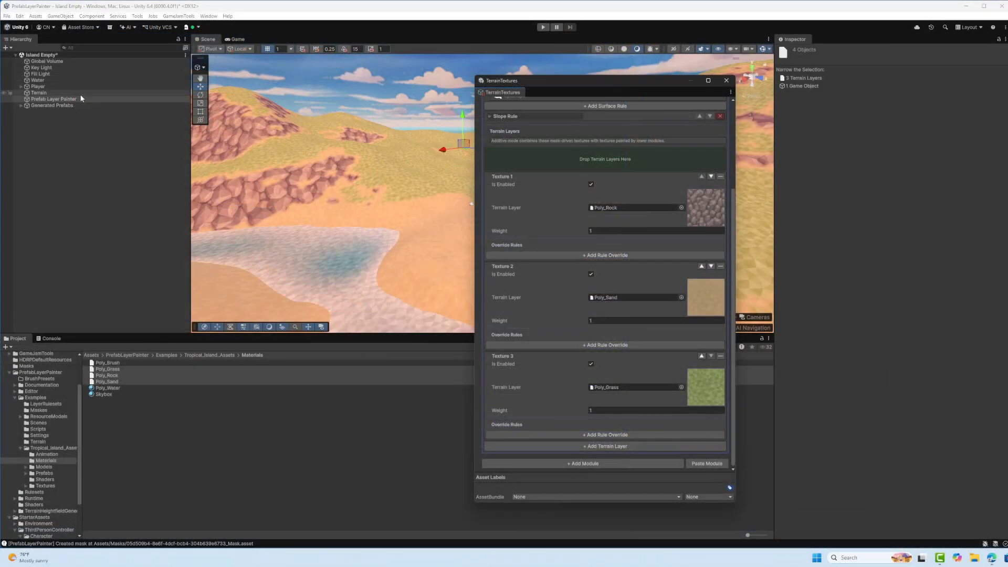
Generate the TerrainTextures layer from the Prefab Layer Painter object and move the ruleset window off the terrain
left_click(78, 100)
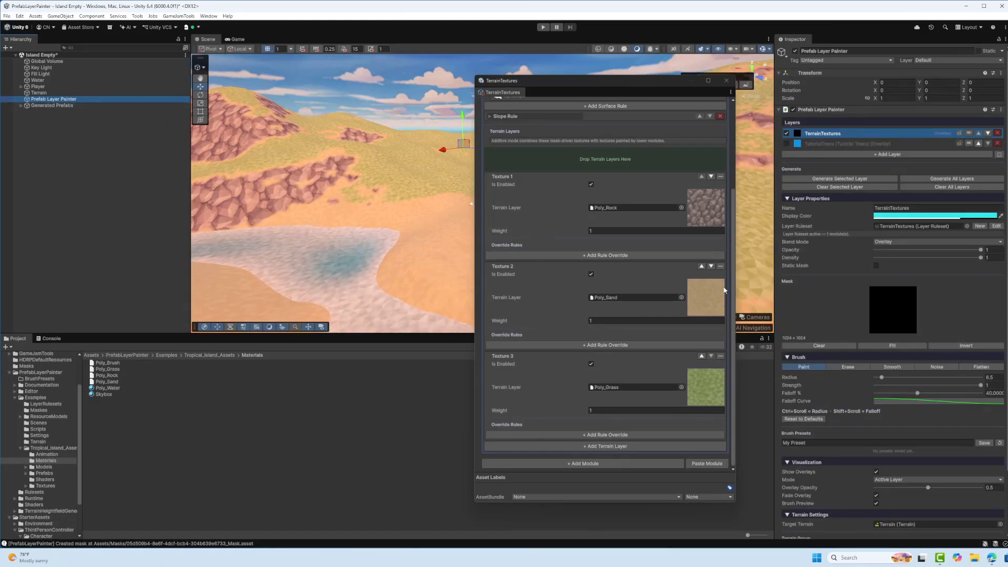
left_click(829, 179)
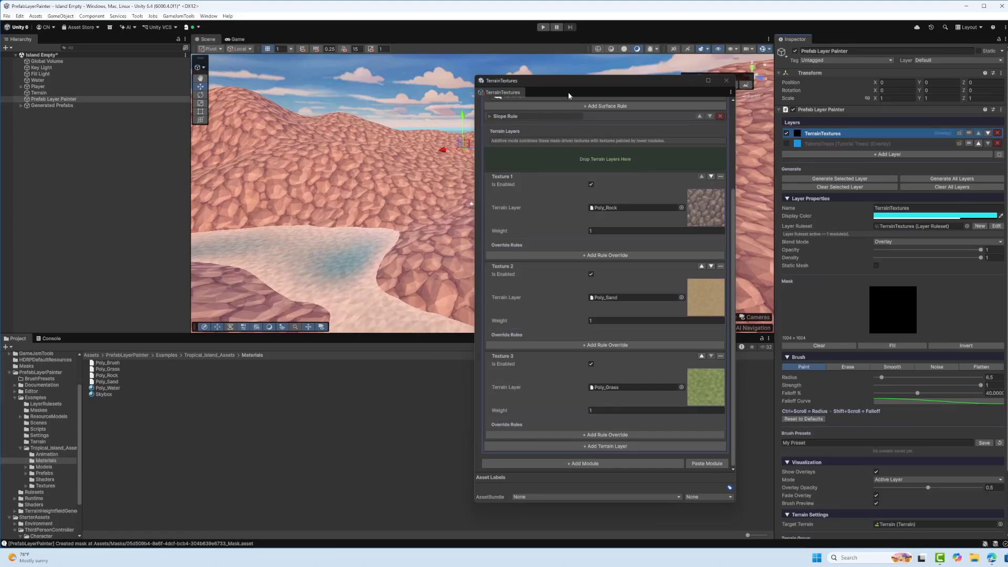
left_click_drag(568, 93, 591, 118)
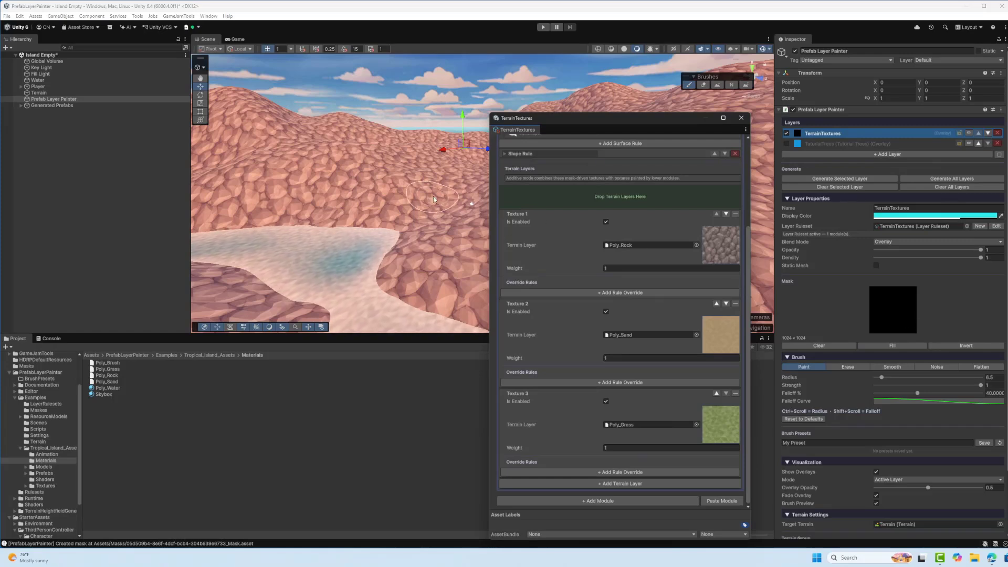
Paint a patch of the TerrainTextures mask on the hillside behind the water, and fill the entire mask
mouse_move(434, 200)
left_mouse_down()
mouse_move(347, 184)
mouse_move(451, 176)
mouse_move(311, 173)
left_mouse_up()
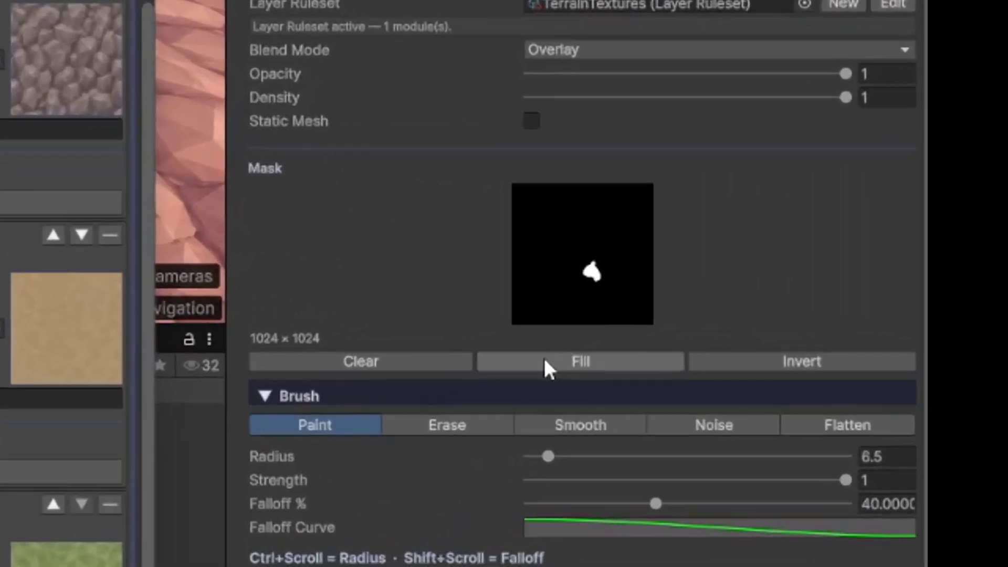
left_click(544, 359)
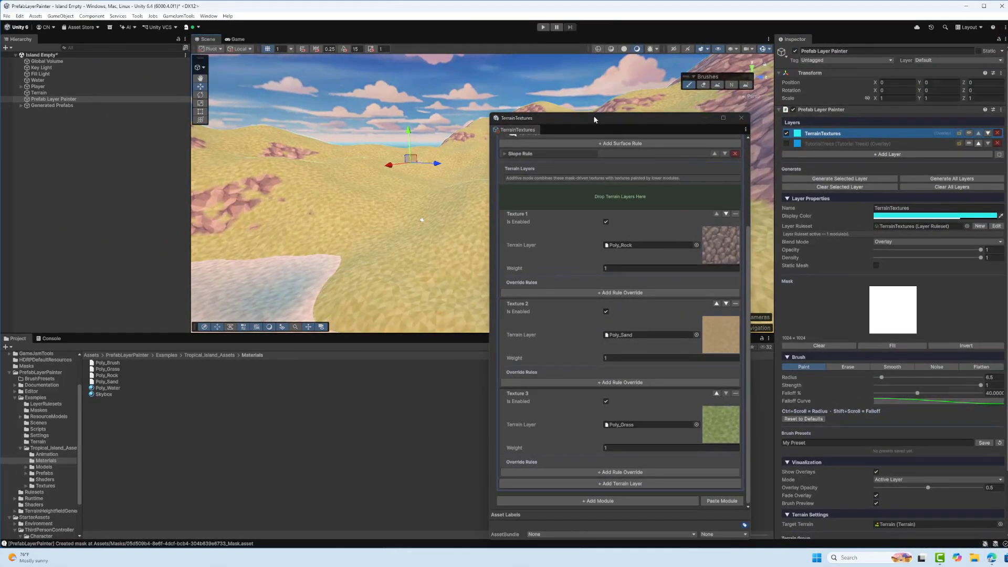
Close the TerrainTextures ruleset window and turn off Show Overlays in the visualization settings
left_click_drag(594, 119, 585, 91)
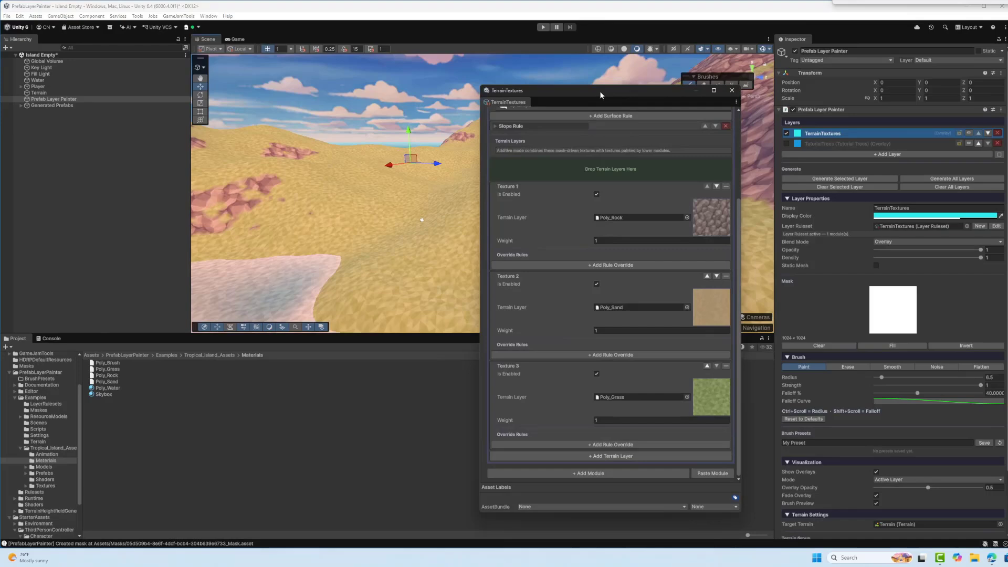
left_click(732, 92)
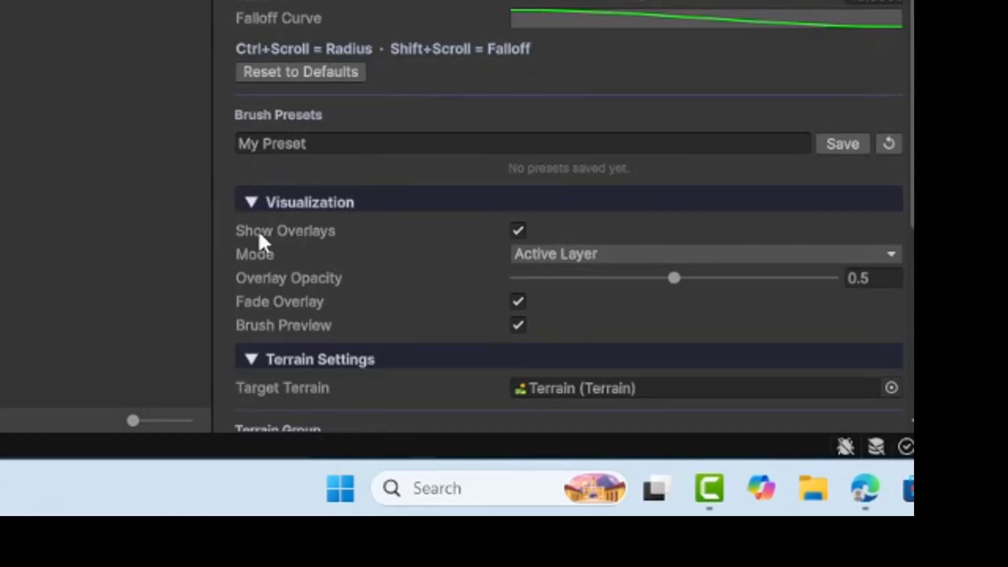
left_click(524, 232)
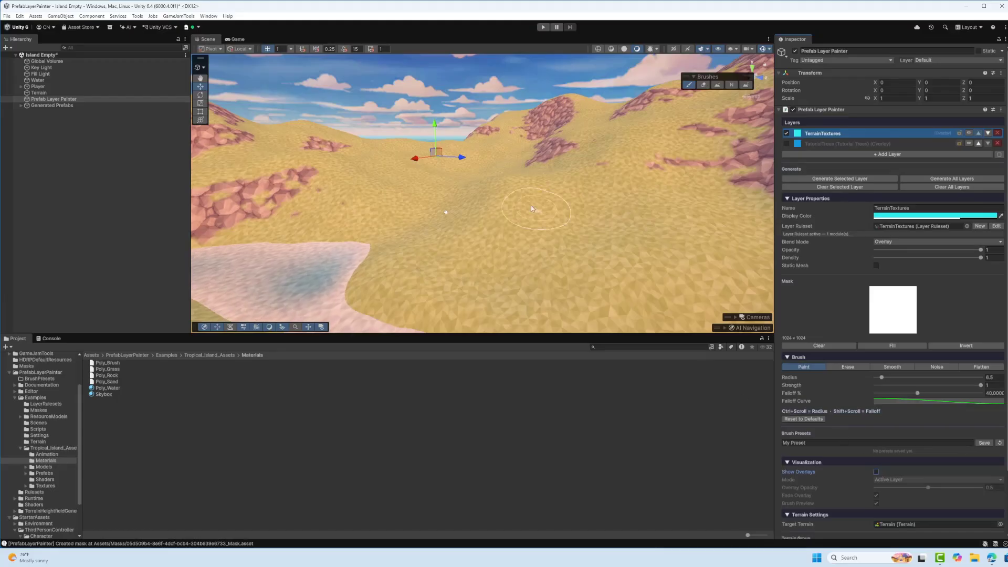
right_click_drag(531, 206, 636, 171)
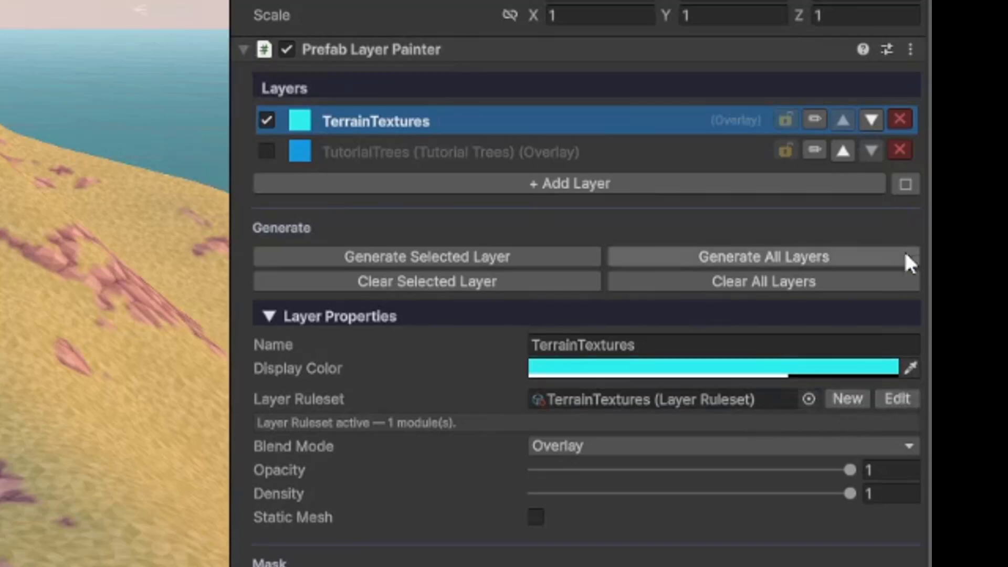
Remove the Slope Rule from the TerrainTextures ruleset's Terrain Texture module and regenerate the layer
left_click(814, 120)
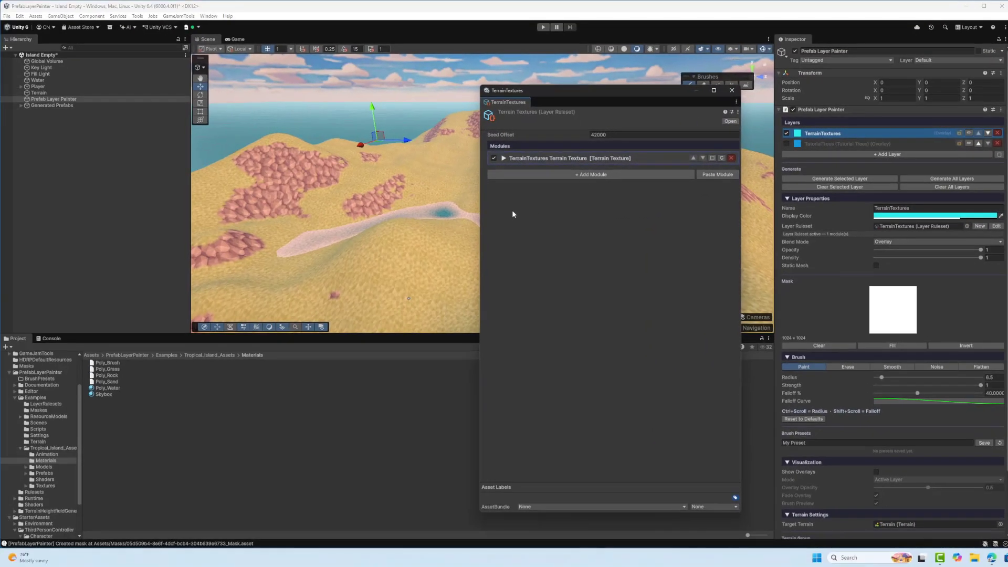
left_click(504, 159)
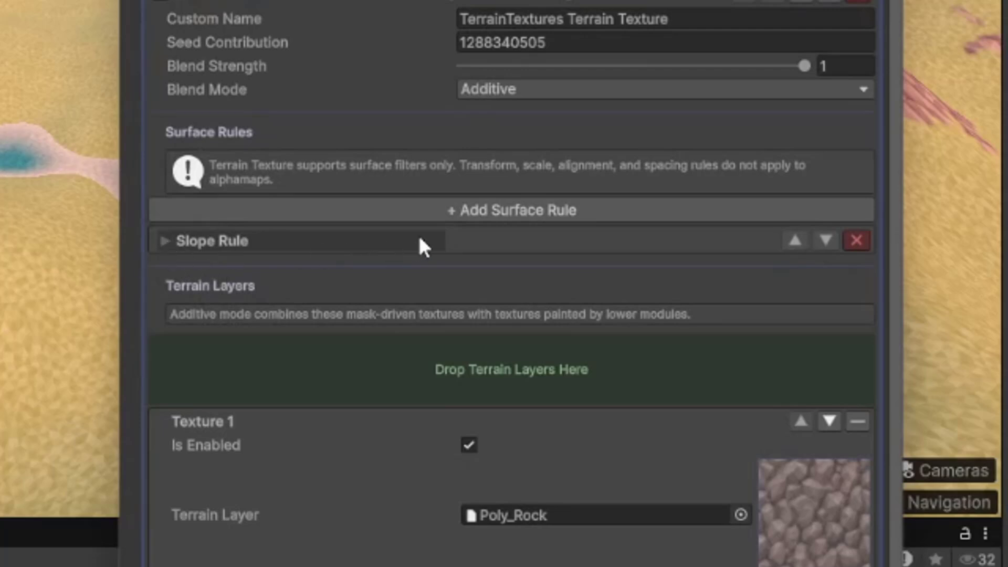
left_click(854, 242)
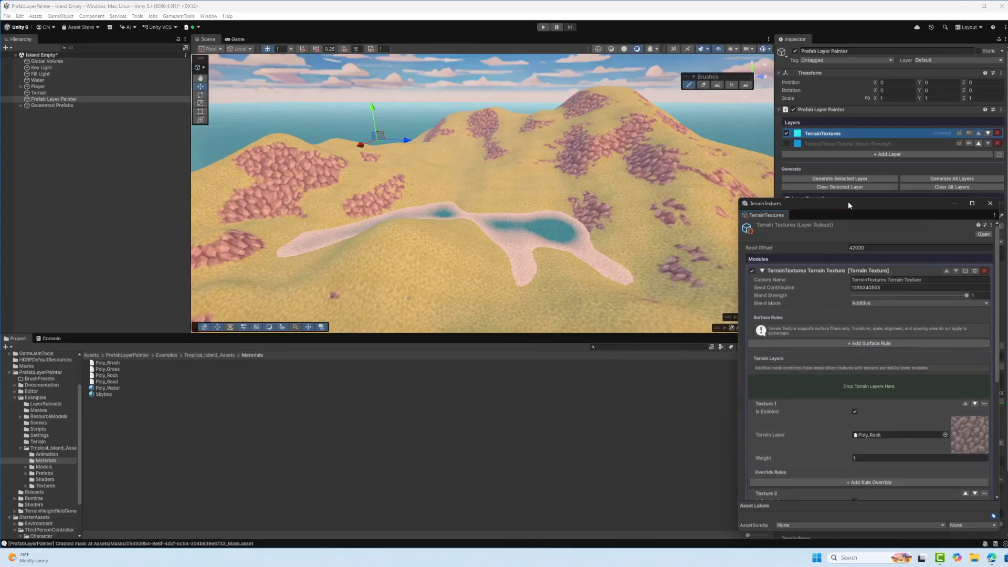
left_click(818, 187)
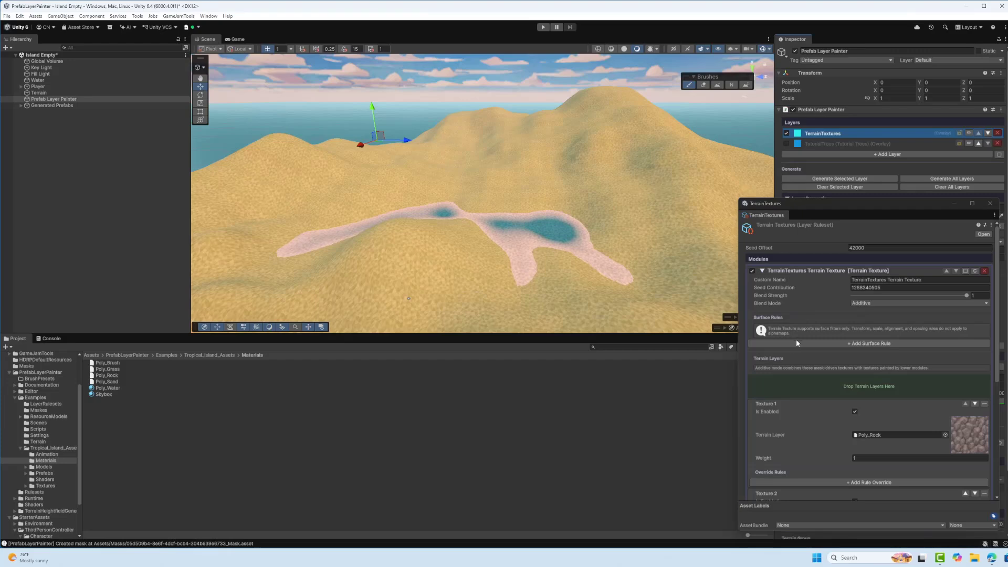
Add a Slope Rule override with a Max Angle of 31.2 to the Poly_Grass texture and regenerate the layer
scroll(832, 380, "down", 3)
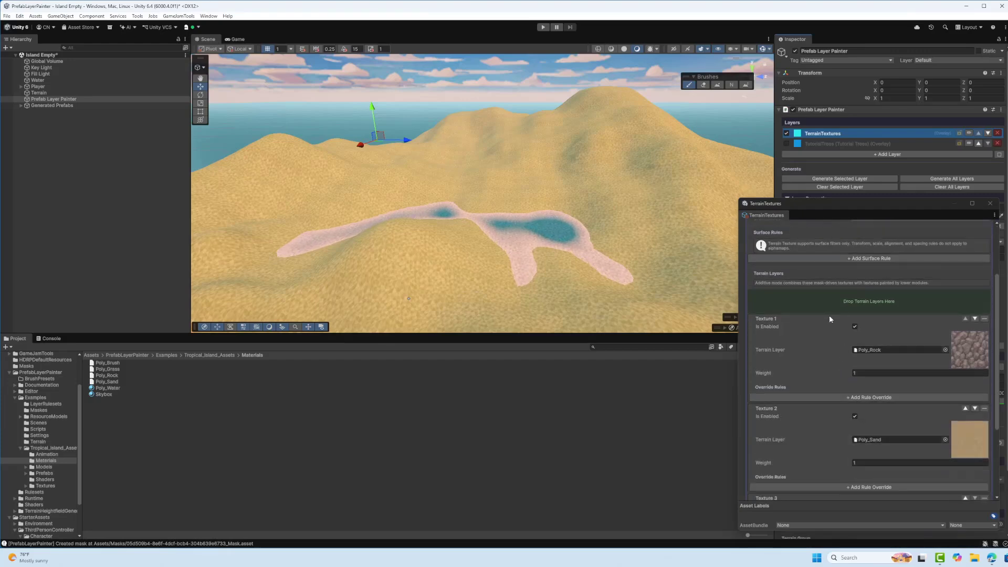
scroll(827, 317, "down", 3)
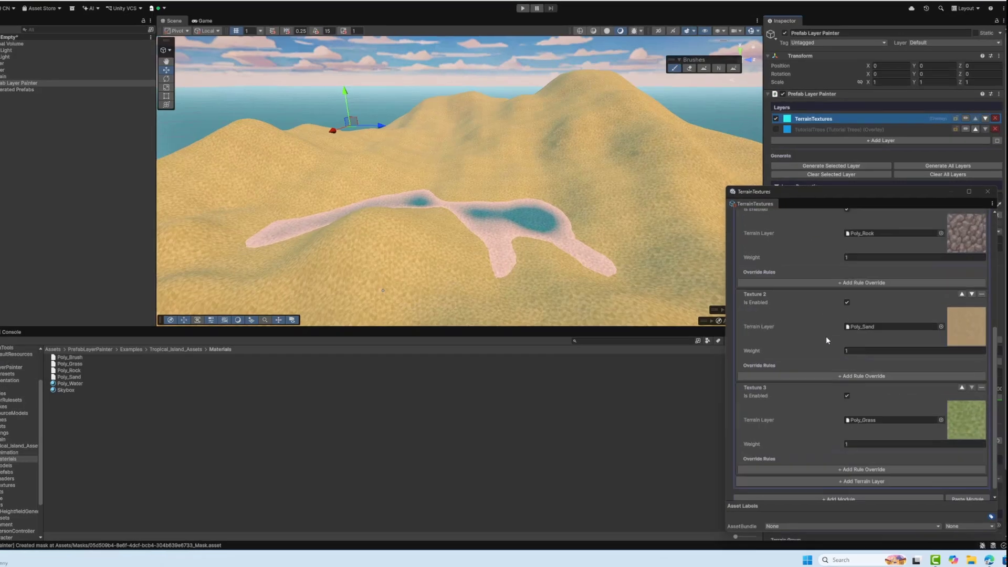
scroll(826, 340, "down", 1)
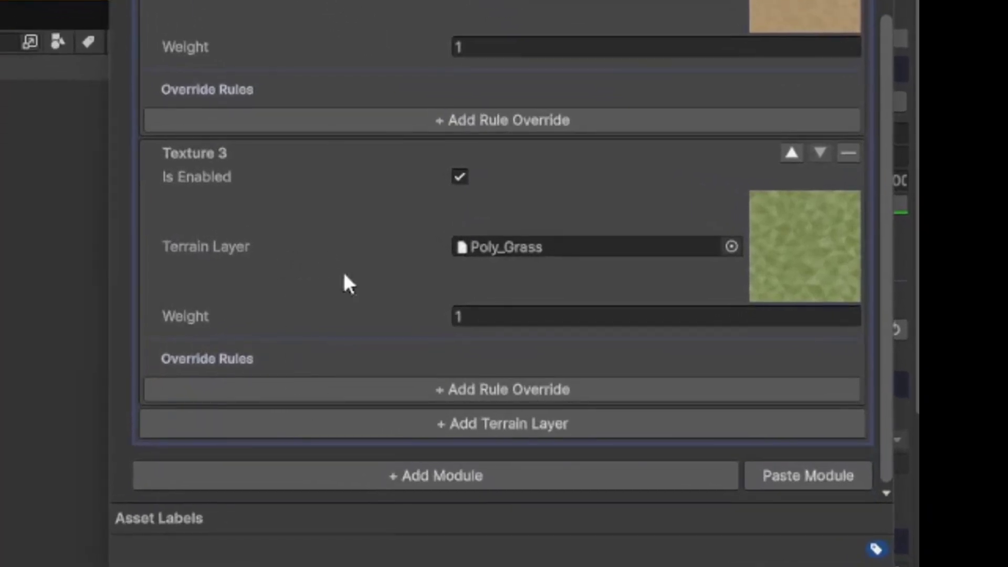
left_click(403, 388)
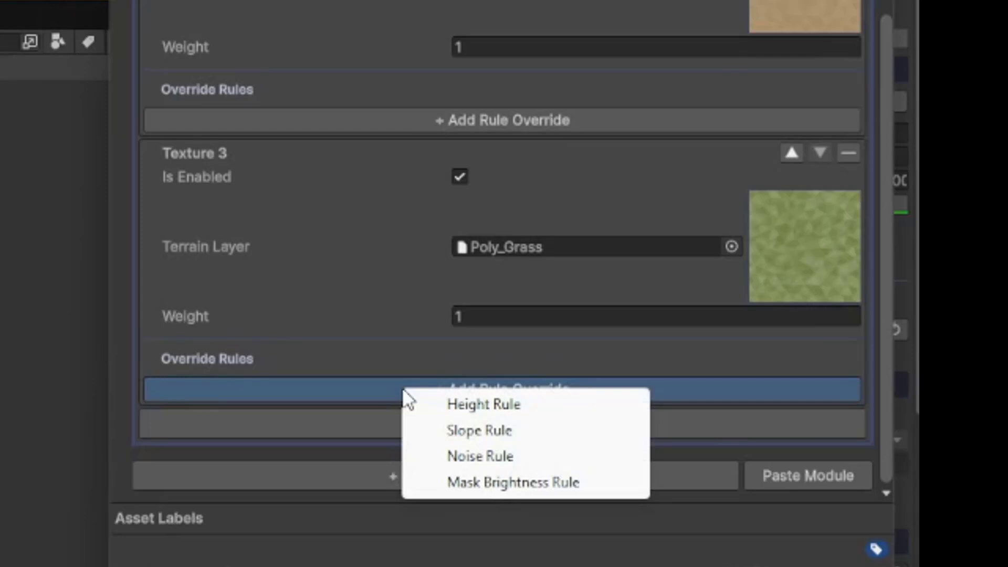
left_click(440, 430)
scroll(407, 297, "down", 3)
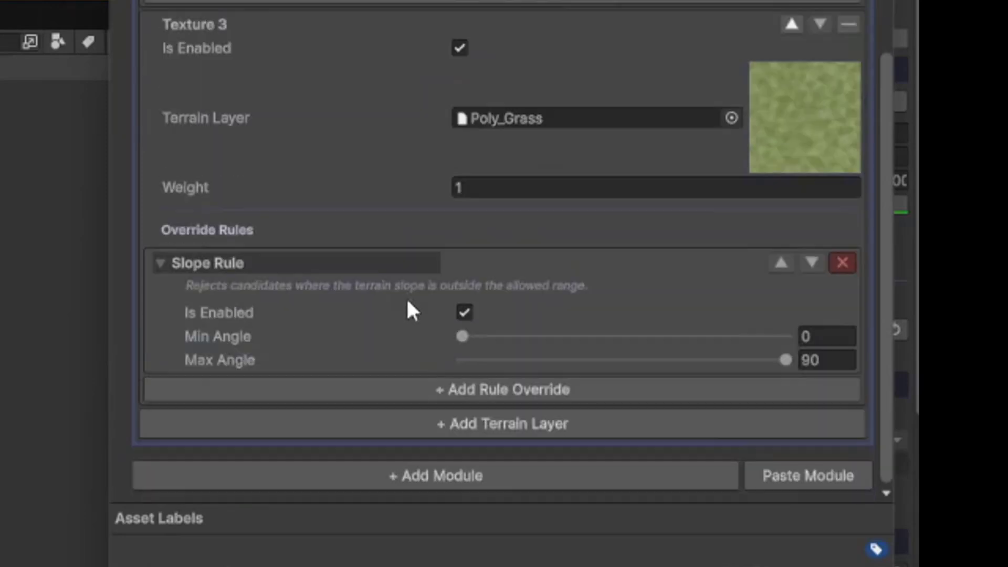
left_click_drag(785, 360, 634, 361)
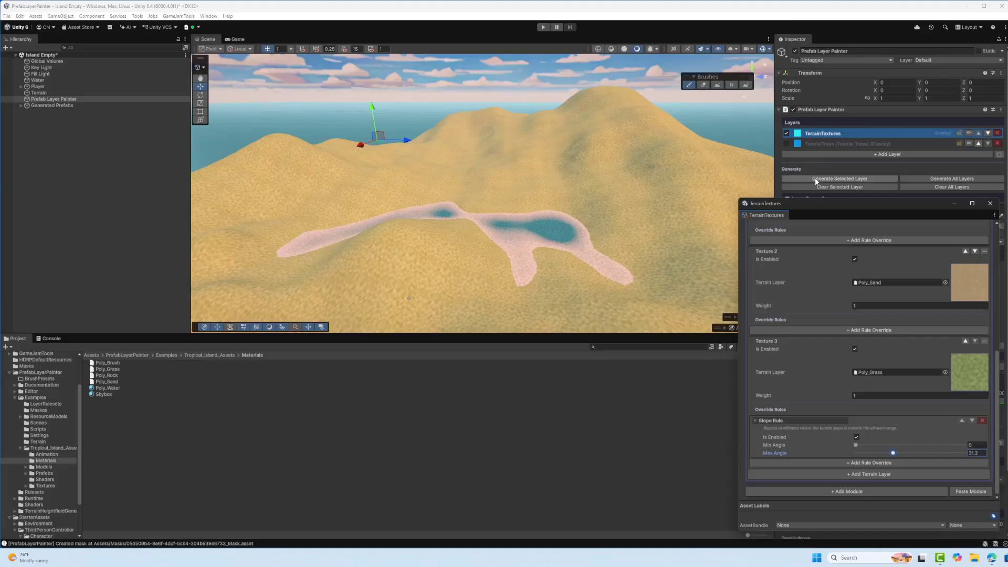
right_click_drag(612, 216, 696, 147)
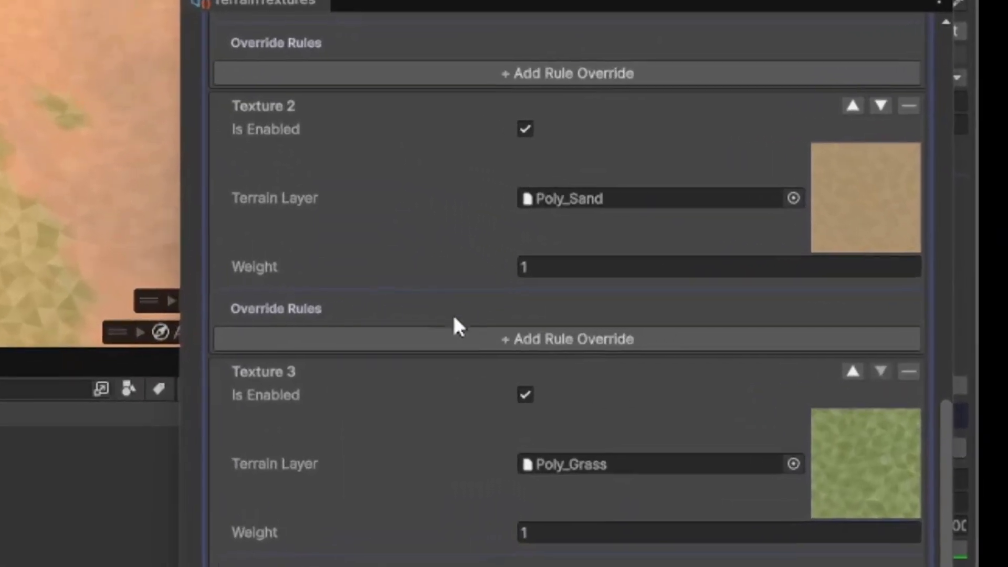
Add a Slope Rule override with a Max Angle of 22.3 to the Poly_Sand texture and regenerate the layer
left_click(707, 335)
left_click(721, 353)
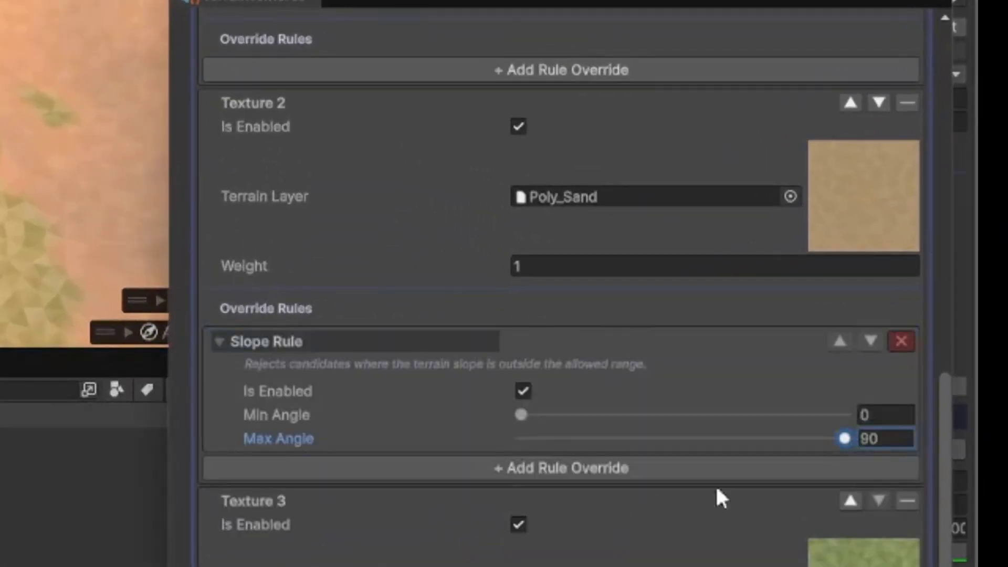
left_click_drag(597, 446, 595, 446)
scroll(595, 446, "down", 2)
left_click_drag(599, 317, 601, 317)
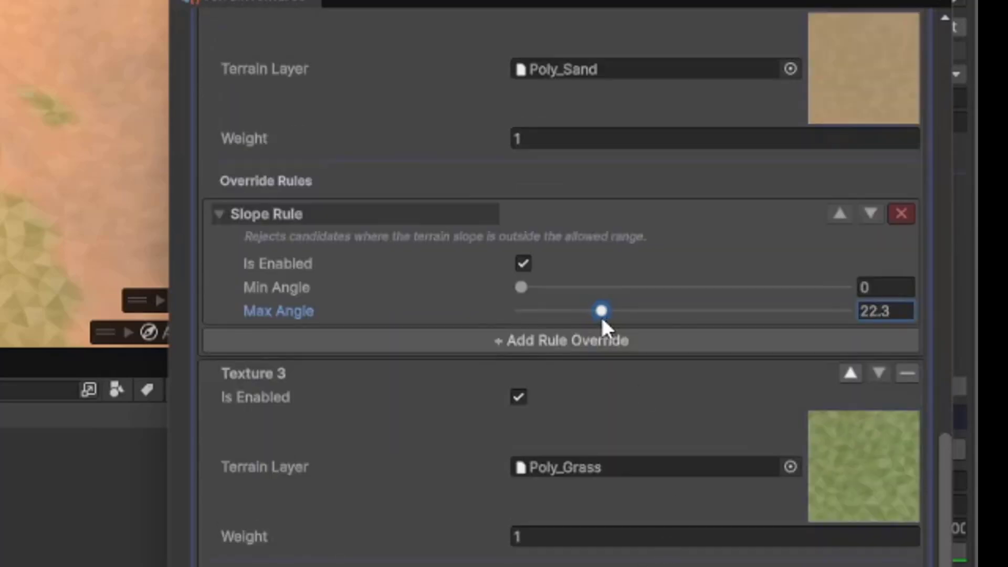
left_click(817, 181)
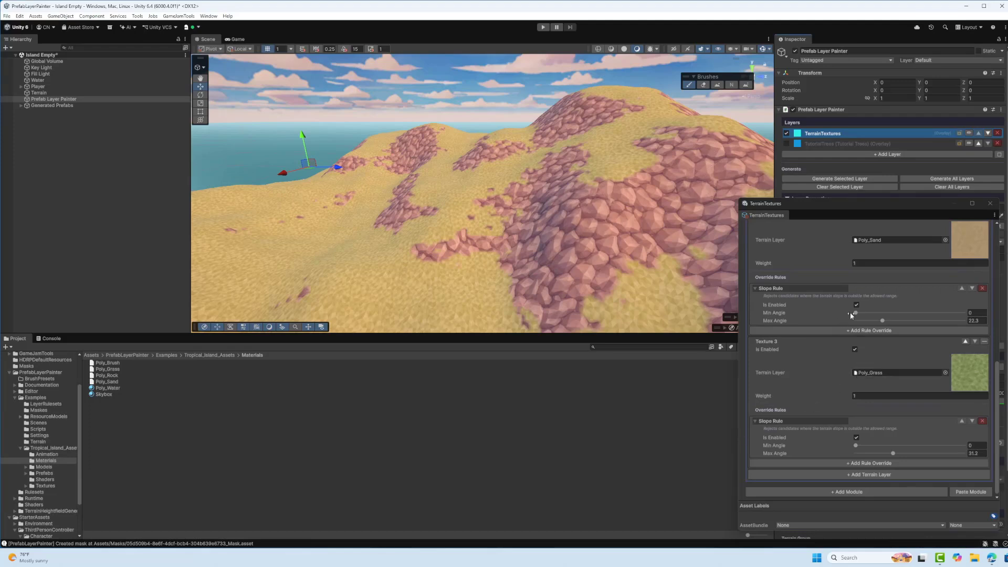
Set the slope Max Angle to 18.1 for Poly_Grass and 27.6 for Poly_Sand, and regenerate the TerrainTextures layer
left_click_drag(893, 453, 887, 453)
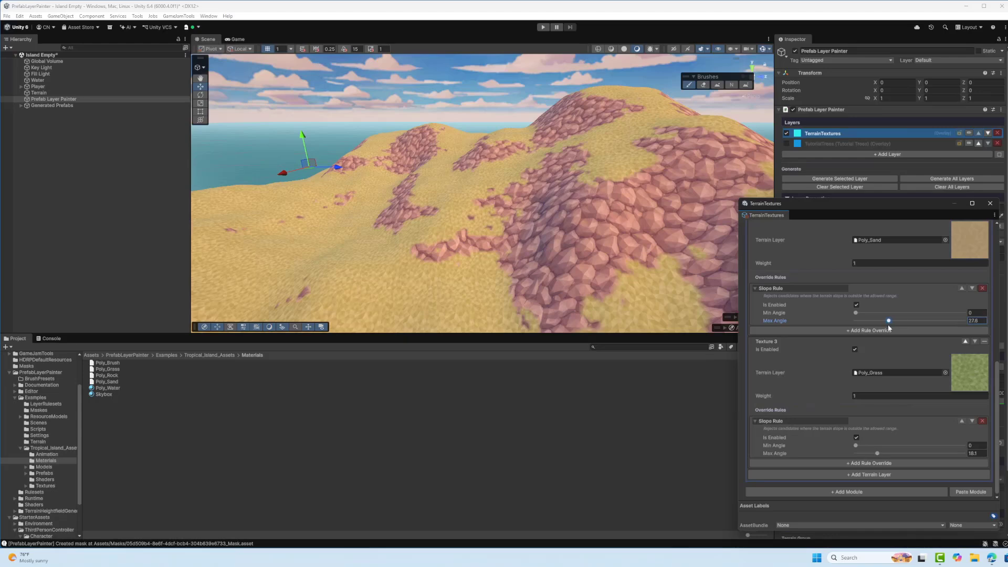
left_click(835, 179)
mouse_move(582, 198)
right_mouse_down()
mouse_move(446, 228)
mouse_move(567, 223)
mouse_move(589, 209)
right_mouse_up()
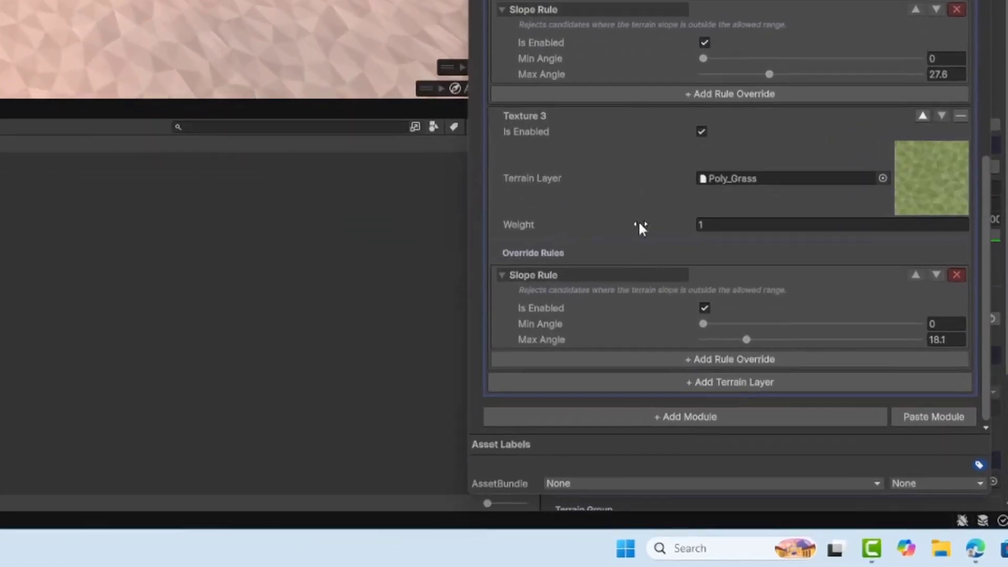
Add a Height Rule override with a Min Height of 11 to Poly_Grass, regenerate the layer and inspect the island
left_click(697, 360)
left_click(751, 372)
scroll(691, 222, "down", 3)
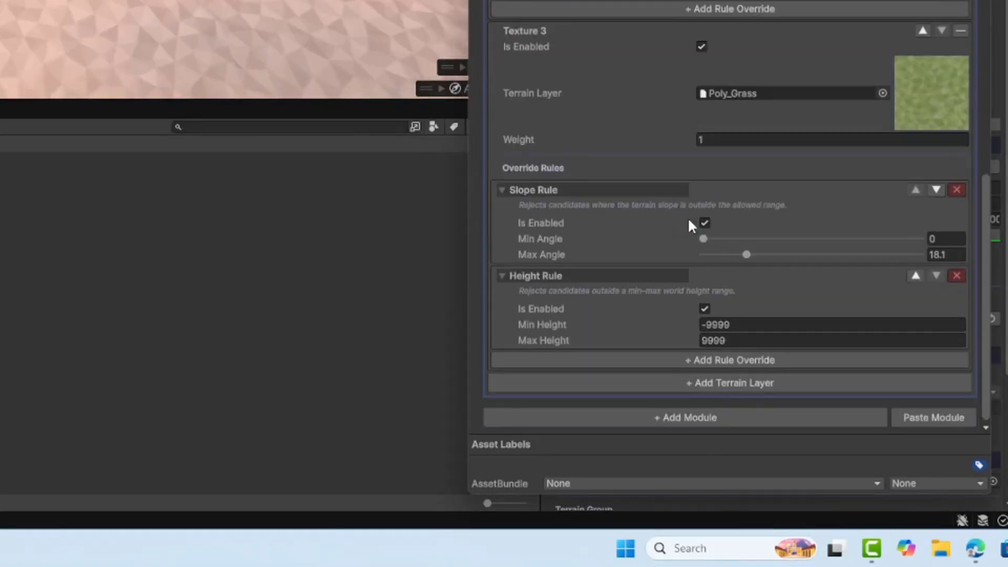
left_click(748, 325)
type("11")
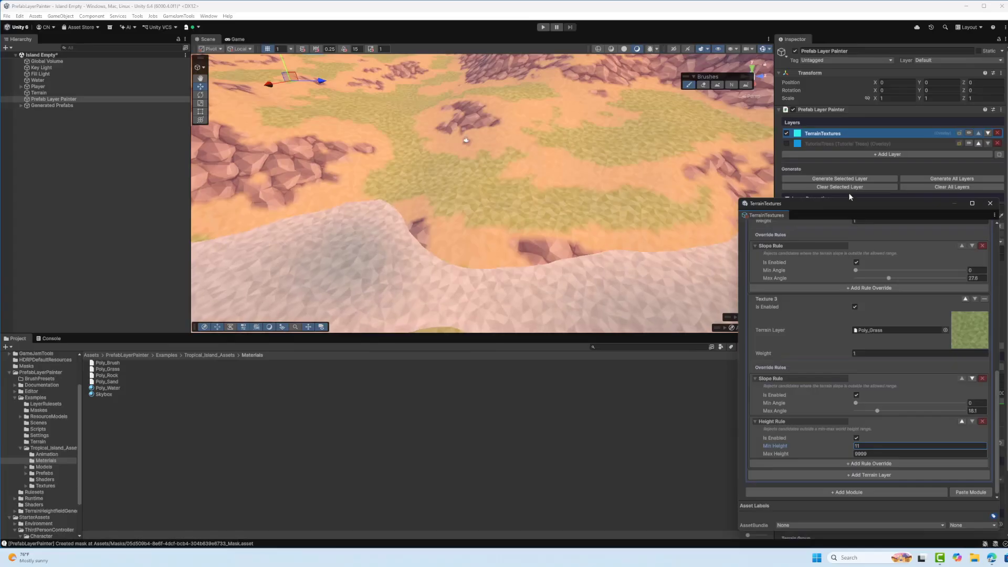
left_click(812, 177)
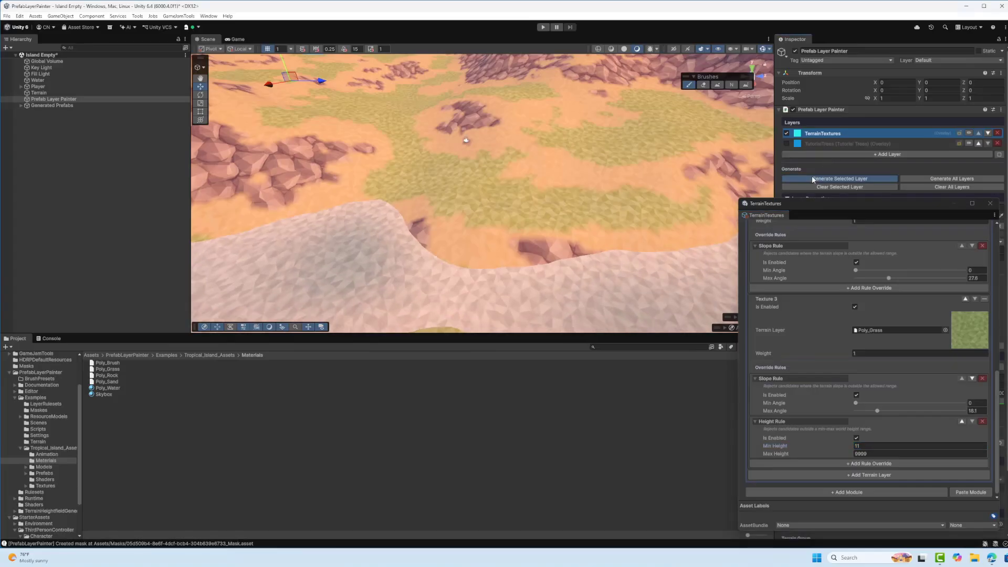
mouse_move(636, 120)
right_mouse_down()
mouse_move(641, 112)
mouse_move(487, 127)
mouse_move(543, 238)
mouse_move(523, 172)
mouse_move(560, 160)
mouse_move(520, 210)
mouse_move(419, 156)
mouse_move(430, 250)
mouse_move(579, 186)
right_mouse_up()
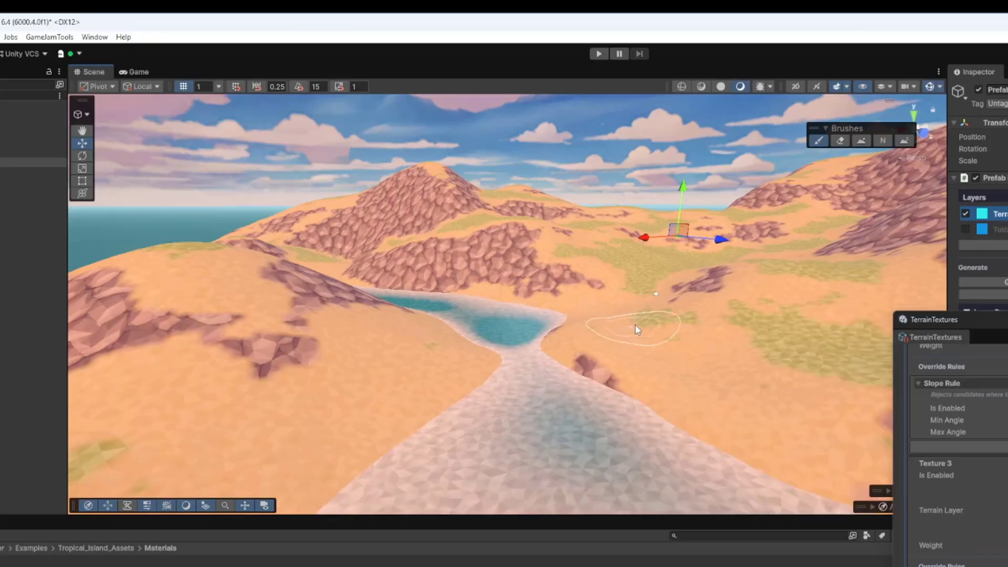
right_click_drag(568, 210, 751, 108)
right_click_drag(912, 176, 840, 336)
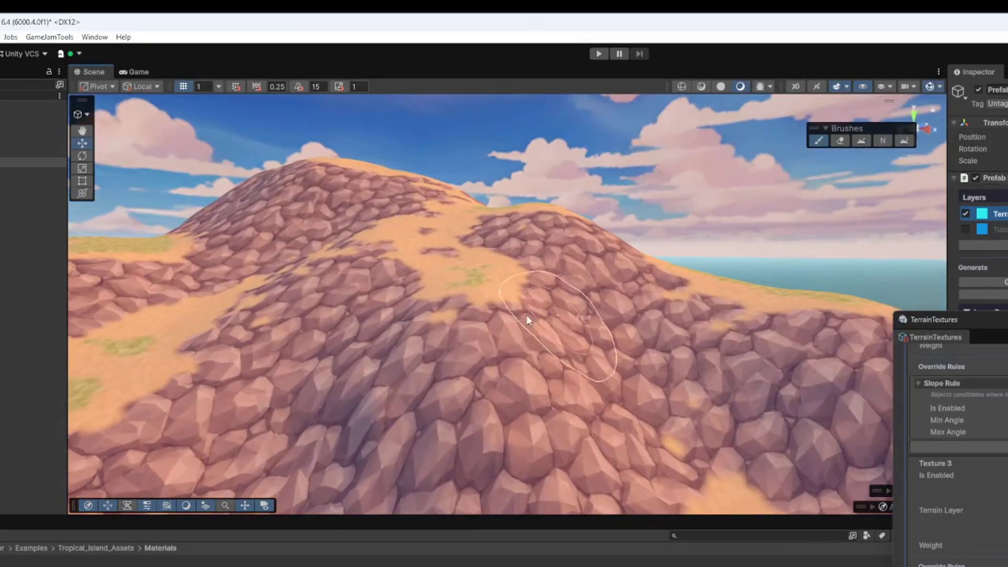
mouse_move(668, 274)
right_mouse_down()
mouse_move(457, 315)
mouse_move(184, 344)
mouse_move(493, 336)
mouse_move(541, 357)
mouse_move(550, 378)
right_mouse_up()
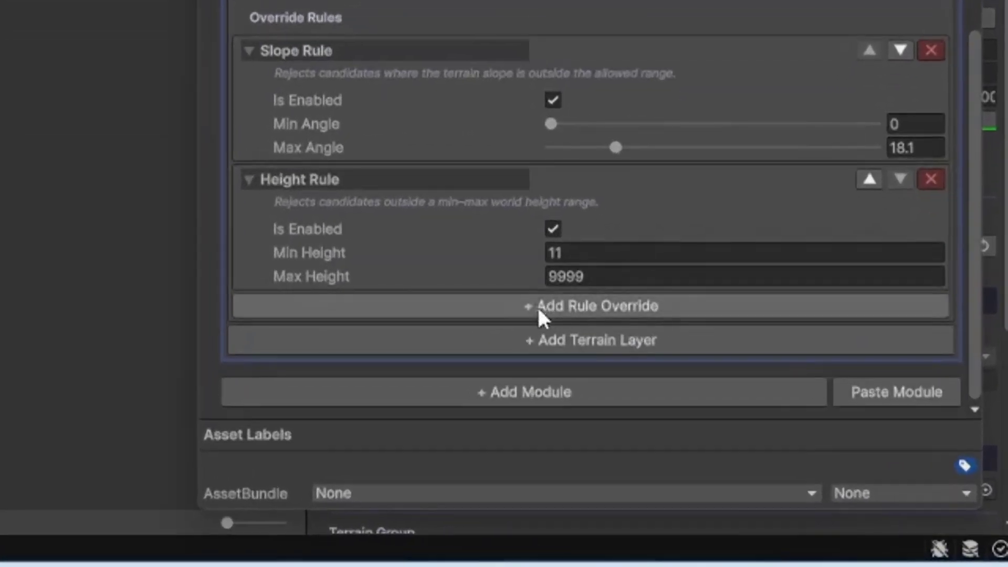
Try a Noise Rule override on Poly_Grass with Noise Scale 0.309 and Threshold 0.247, regenerating the layer
left_click(849, 465)
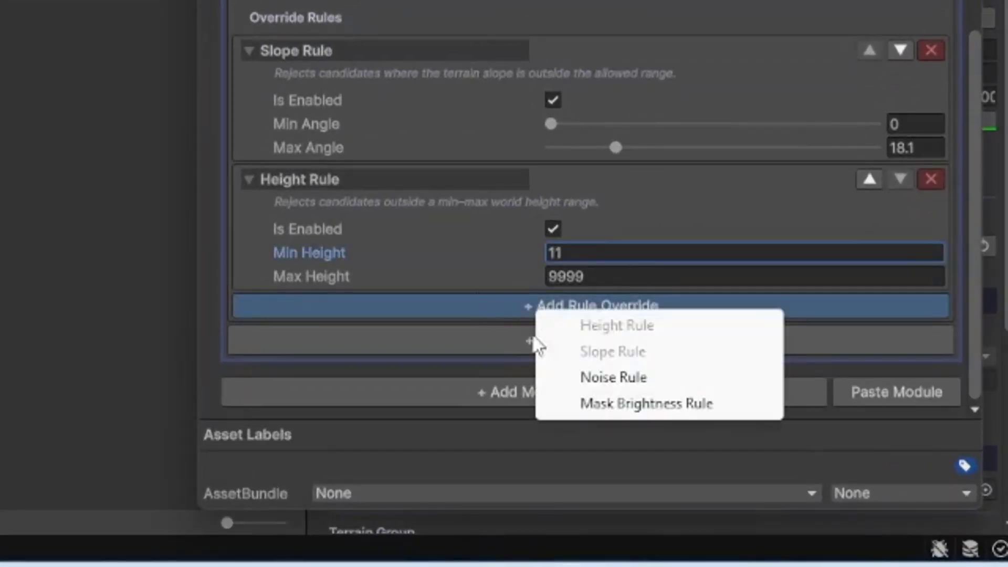
left_click(584, 379)
scroll(585, 2, "down", 3)
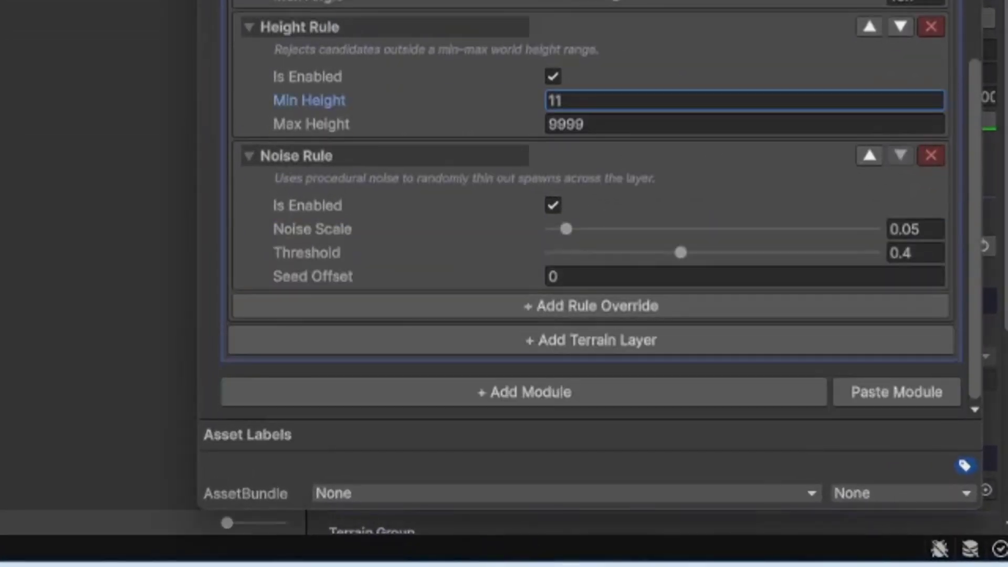
left_click(831, 165)
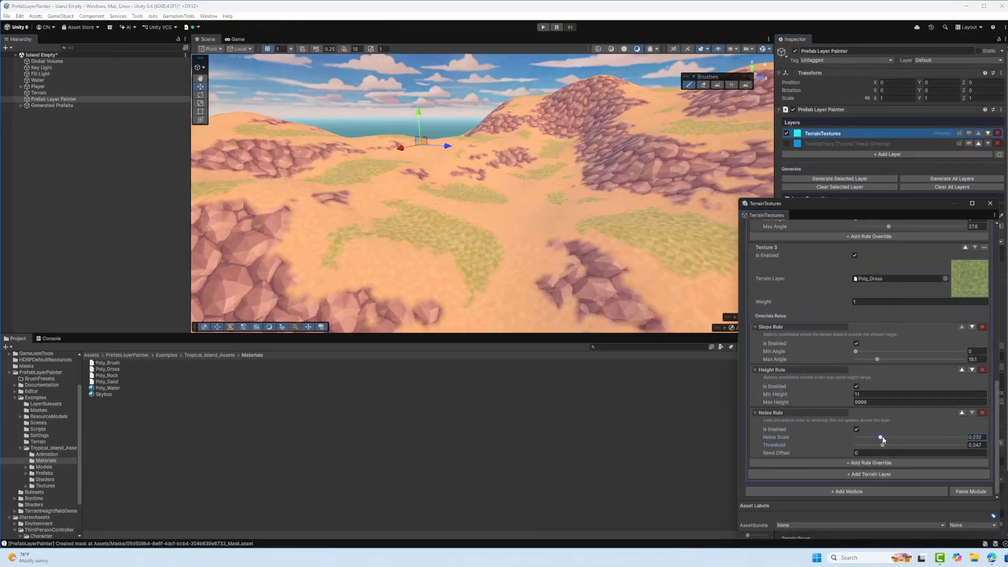
left_click(828, 181)
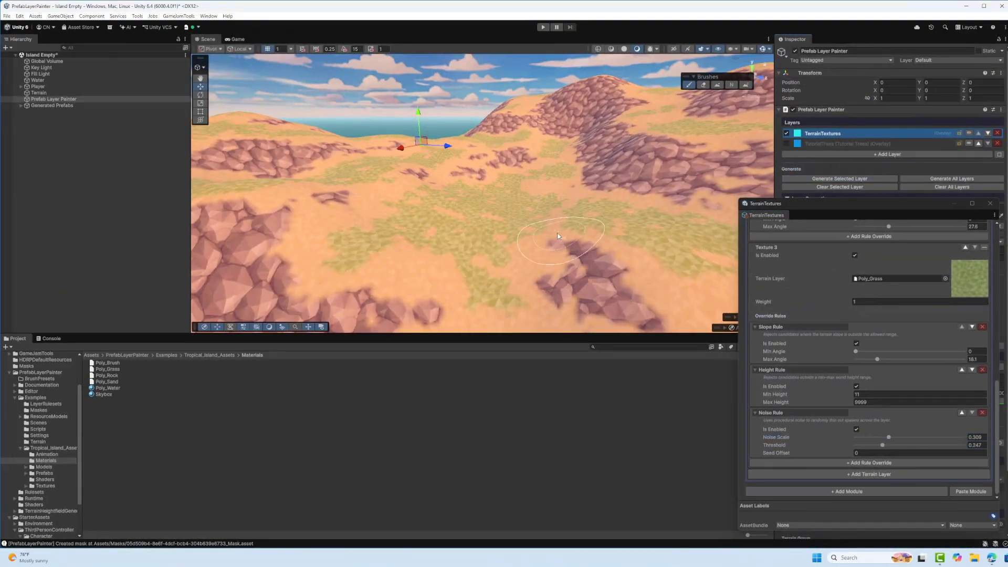
right_click_drag(535, 220, 559, 192)
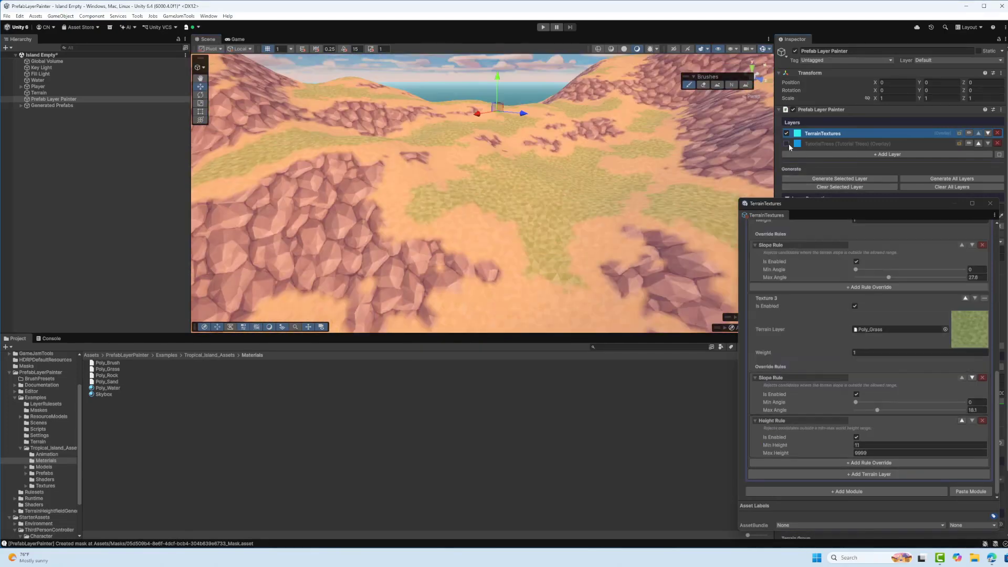
Enable the TutorialTrees layer, close the TerrainTextures ruleset window and look over the textured island with its trees
left_click(786, 144)
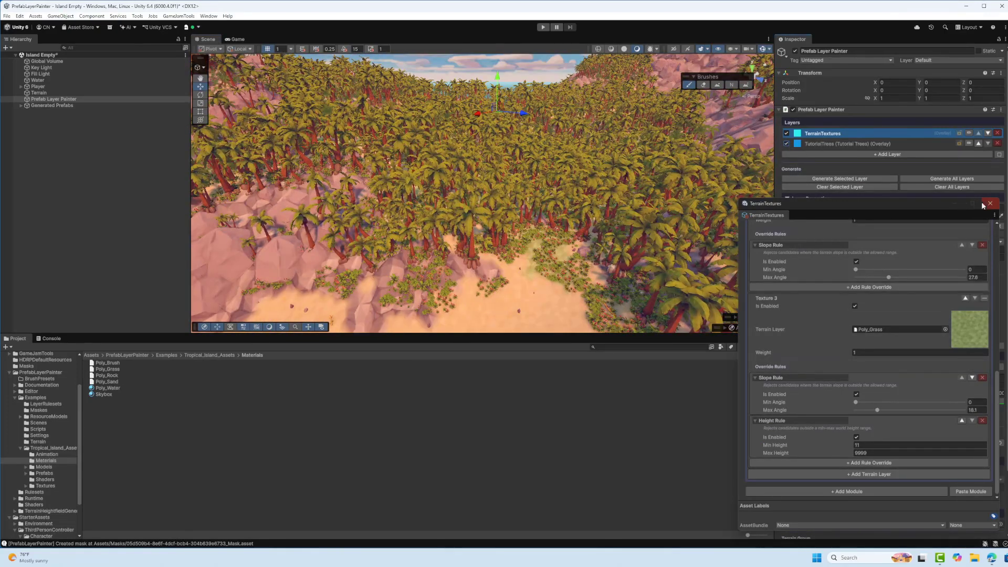
left_click(989, 204)
key("w")
mouse_move(706, 197)
right_mouse_down()
mouse_move(725, 226)
mouse_move(722, 173)
mouse_move(855, 152)
mouse_move(783, 157)
mouse_move(292, 95)
mouse_move(693, 140)
mouse_move(475, 95)
mouse_move(602, 114)
mouse_move(319, 151)
mouse_move(573, 140)
mouse_move(650, 156)
mouse_move(446, 205)
mouse_move(464, 202)
right_mouse_up()
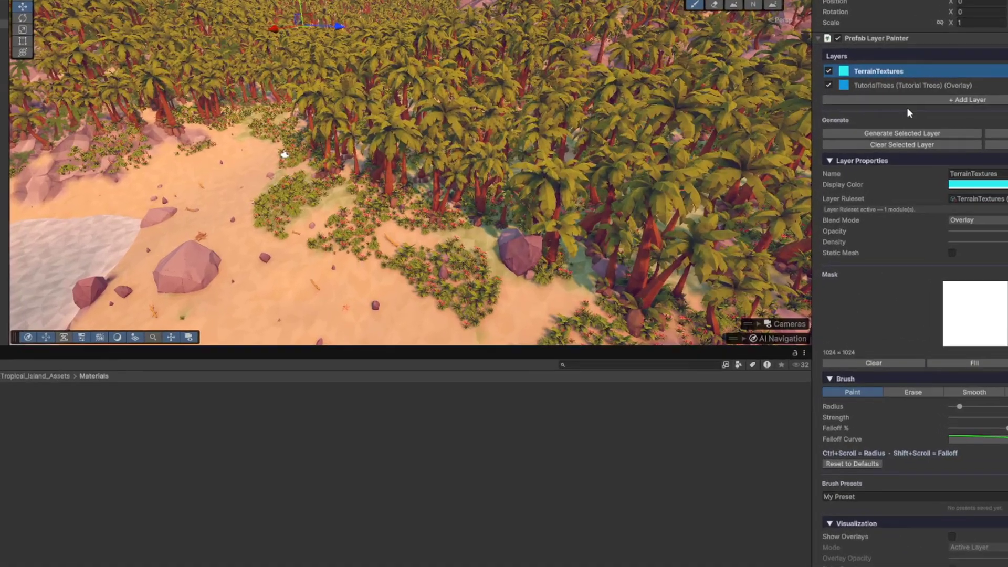
Add a Subtract Layer and paint its mask as a path from the beach up through the palm trees
left_click(890, 154)
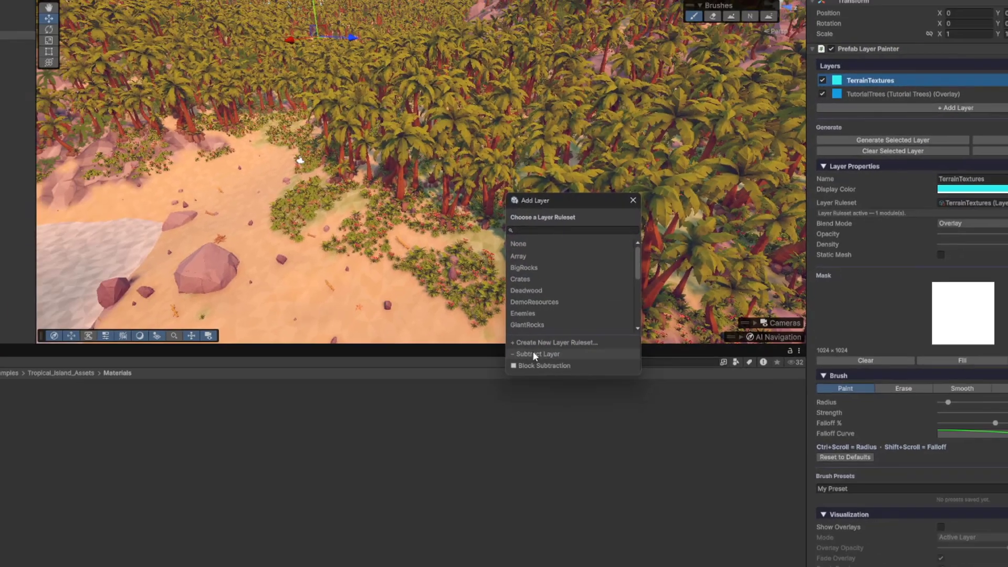
left_click(462, 382)
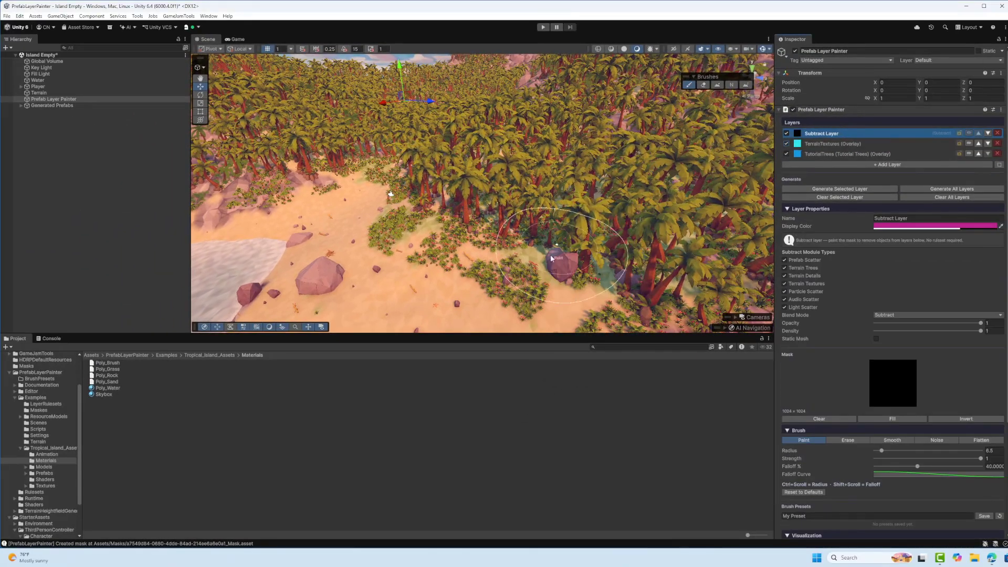
left_click(532, 260)
mouse_move(560, 227)
left_mouse_down()
mouse_move(562, 170)
mouse_move(526, 131)
mouse_move(520, 108)
mouse_move(535, 130)
left_mouse_up()
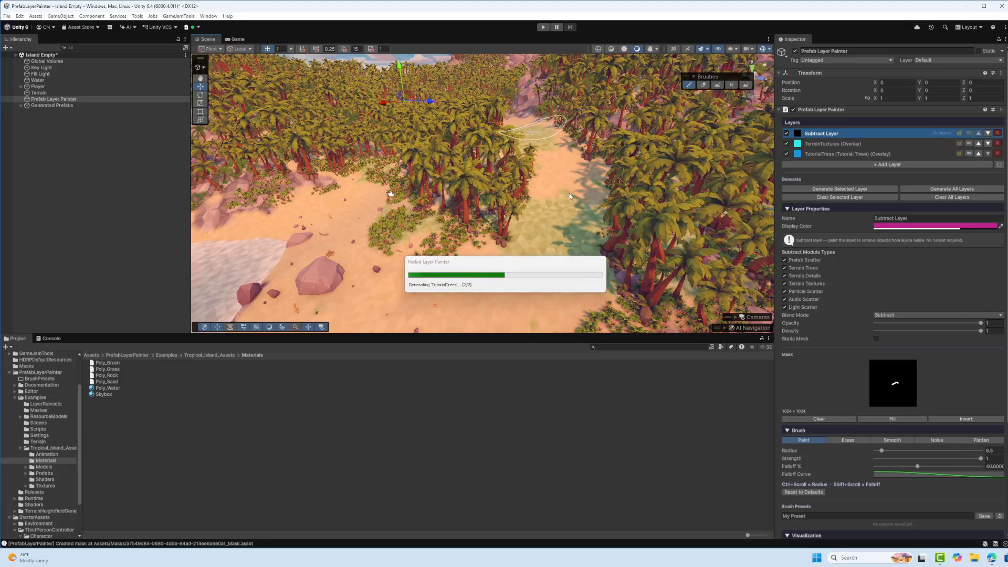
mouse_move(608, 158)
right_mouse_down()
mouse_move(615, 139)
mouse_move(638, 132)
mouse_move(611, 179)
mouse_move(488, 156)
right_mouse_up()
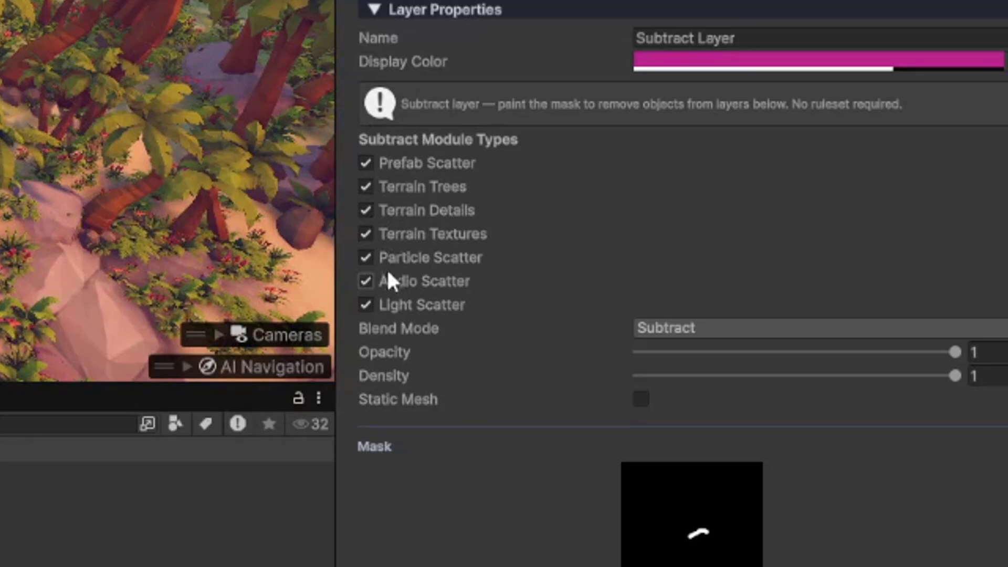
Exclude Terrain Textures from the Subtract Layer's module types and regenerate the layer
left_click(367, 234)
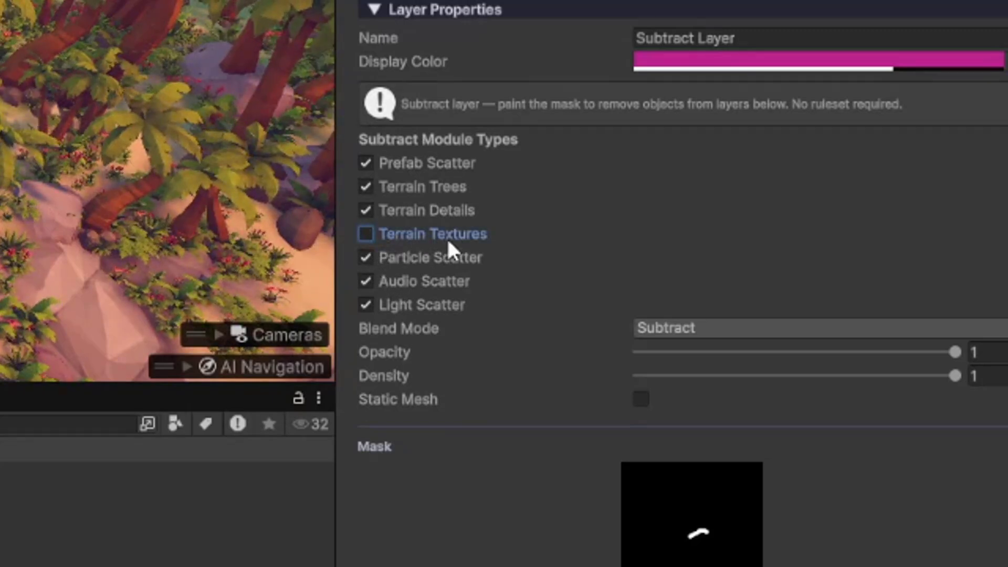
left_click(823, 189)
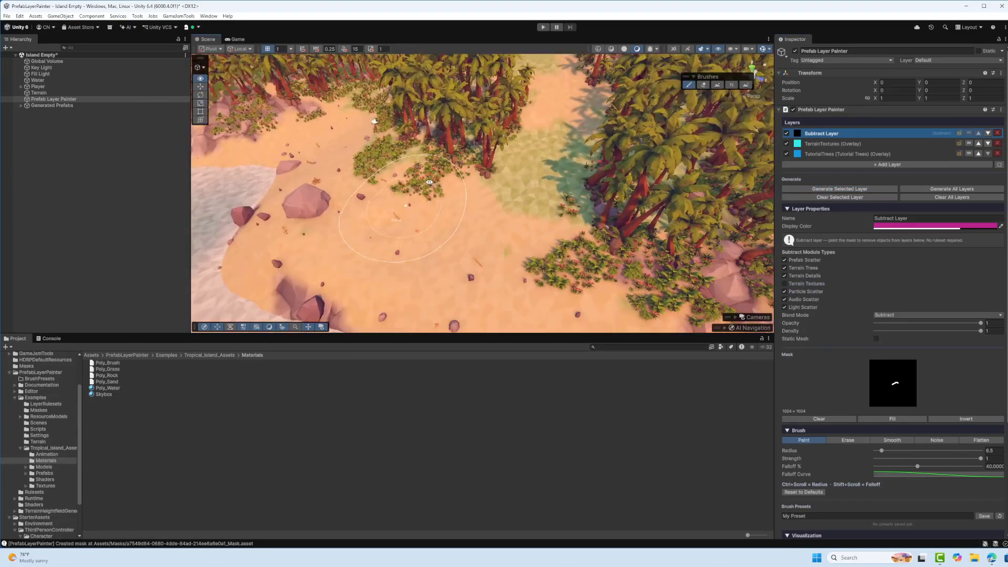
right_click_drag(430, 182, 442, 187)
Add a layer with a new ruleset saved as RoadTexture.asset, replacing the existing file
left_click(887, 164)
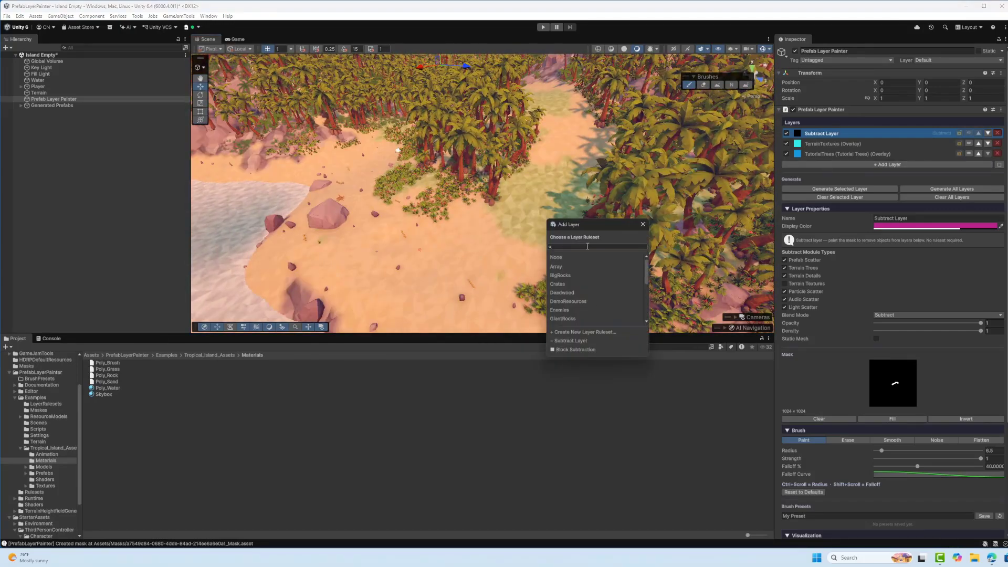
left_click(575, 332)
type("Road")
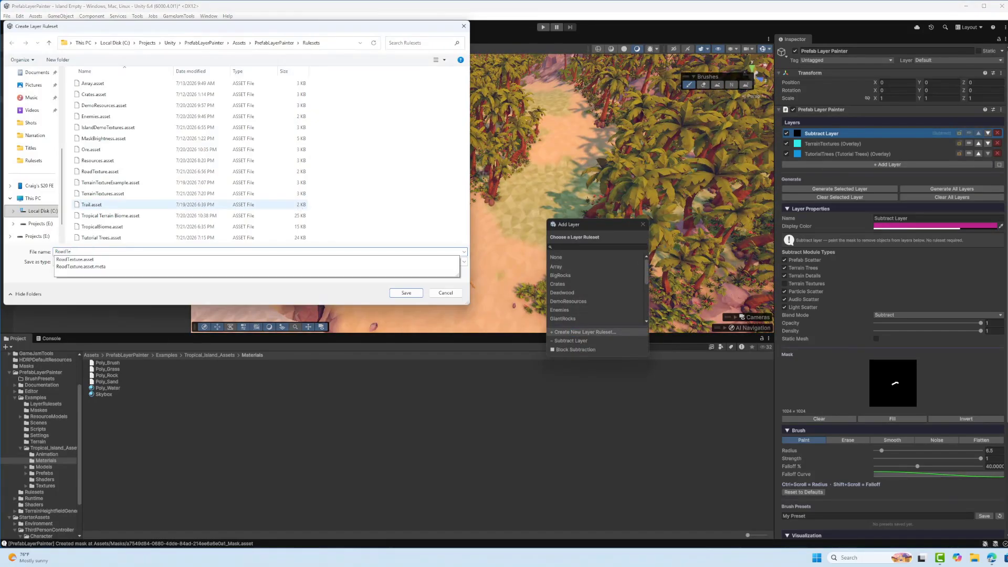
type("Te")
left_click(205, 259)
left_click(406, 293)
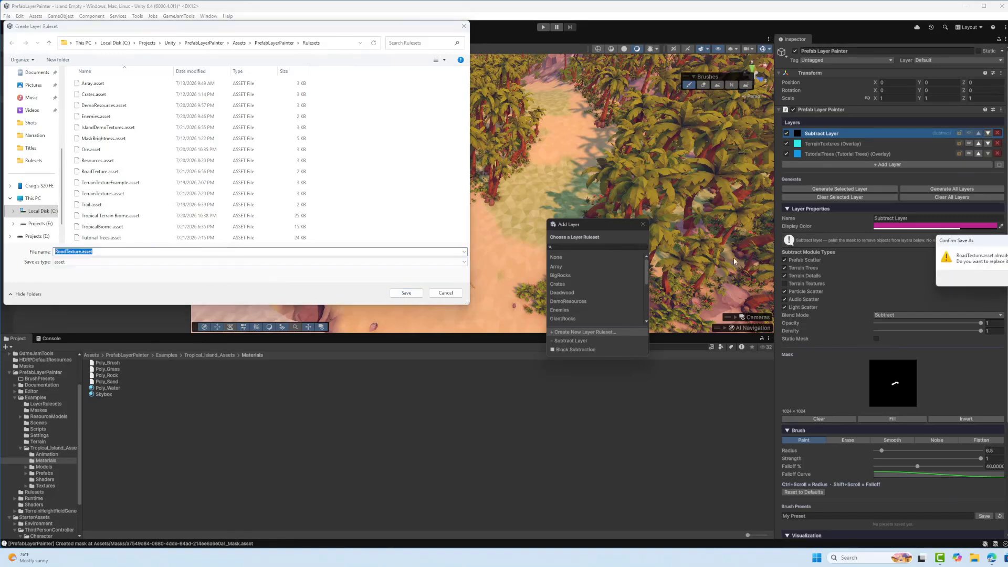
Add a Terrain Texture module with Poly_Rock to the RoadTexture ruleset, remove its Slope Rule and close the ruleset window
left_click(505, 220)
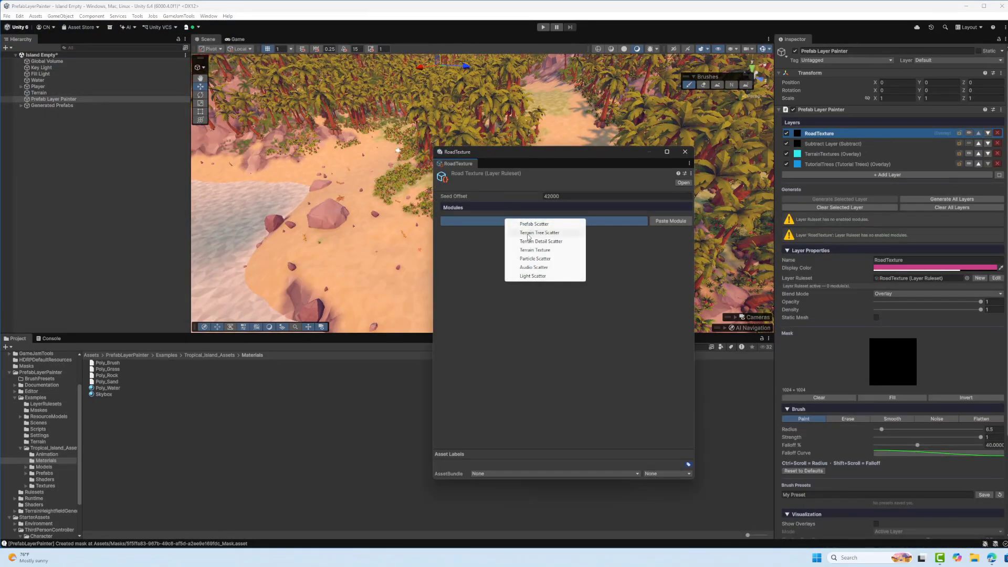
left_click(527, 250)
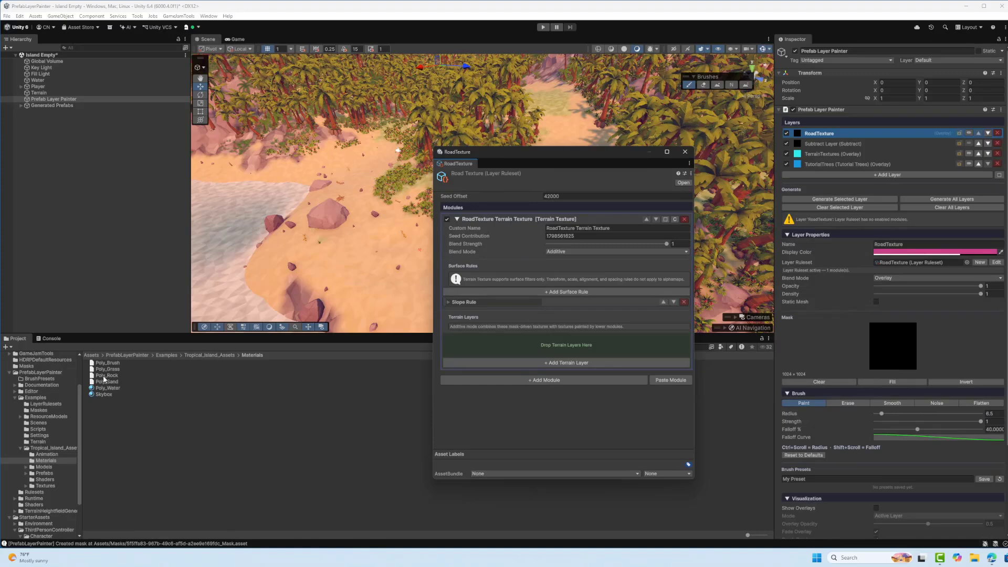
left_click_drag(105, 375, 522, 342)
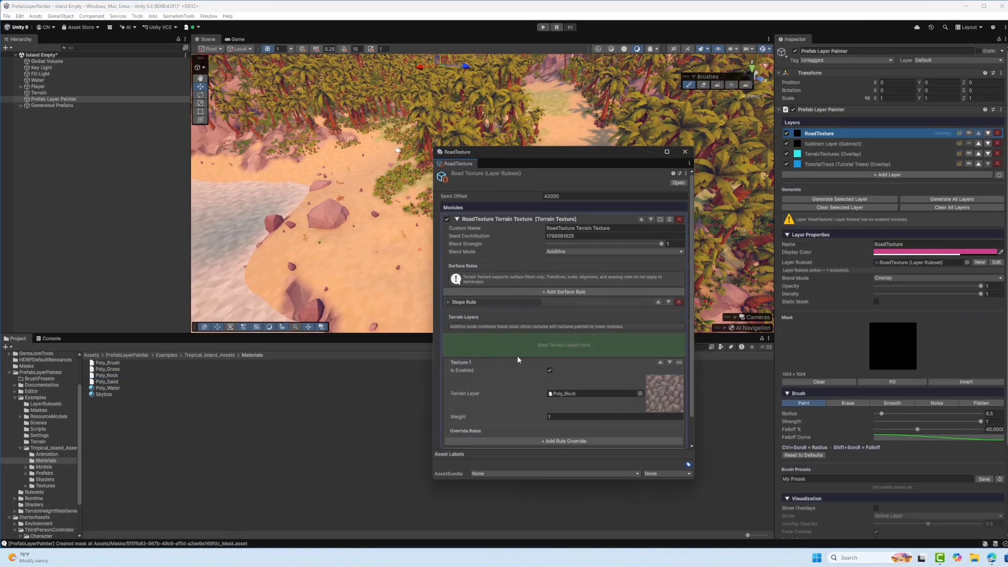
left_click(678, 301)
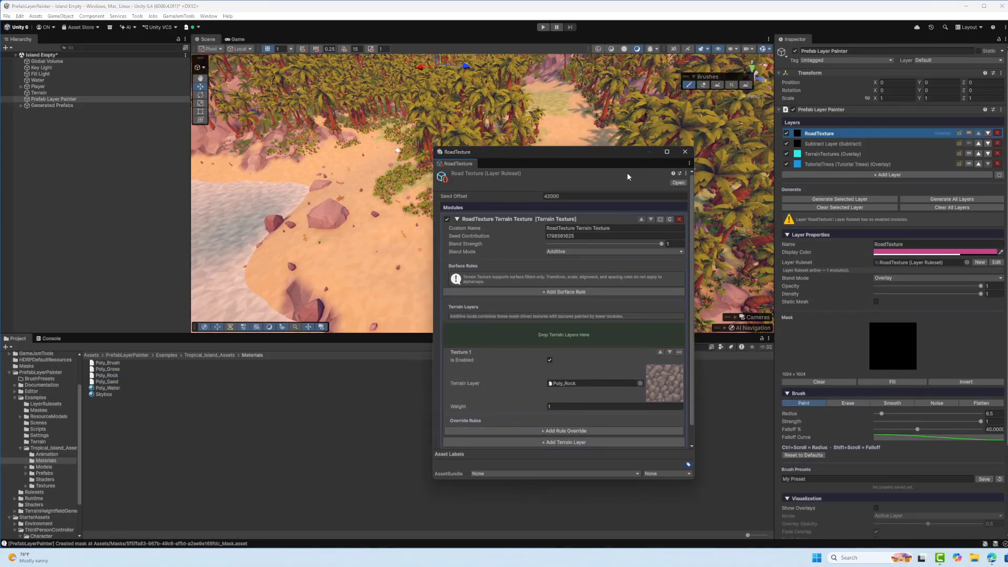
left_click(684, 152)
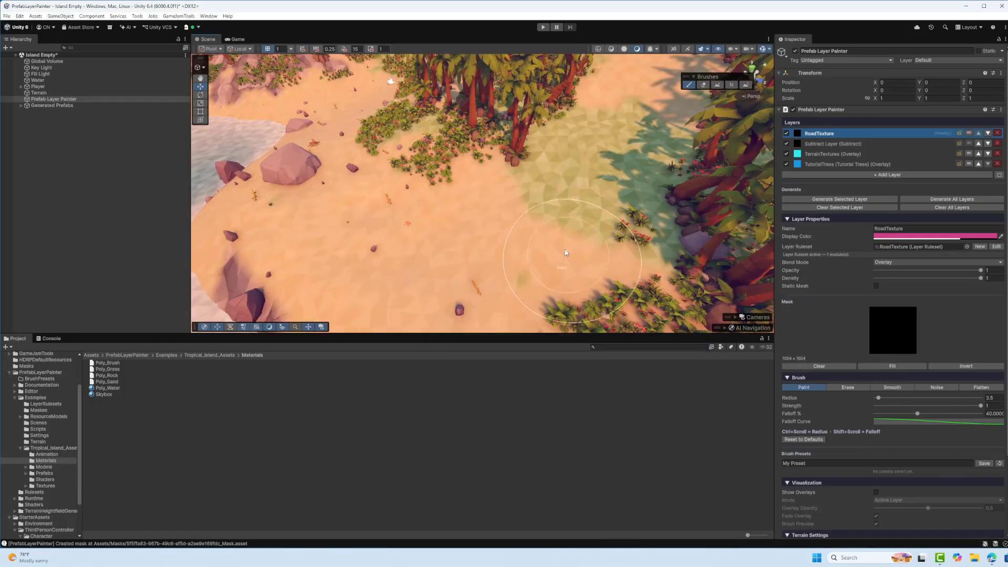
Turn on Show Overlays and paint the RoadTexture mask along the cleared path with a 3.5 radius brush
left_click(876, 492)
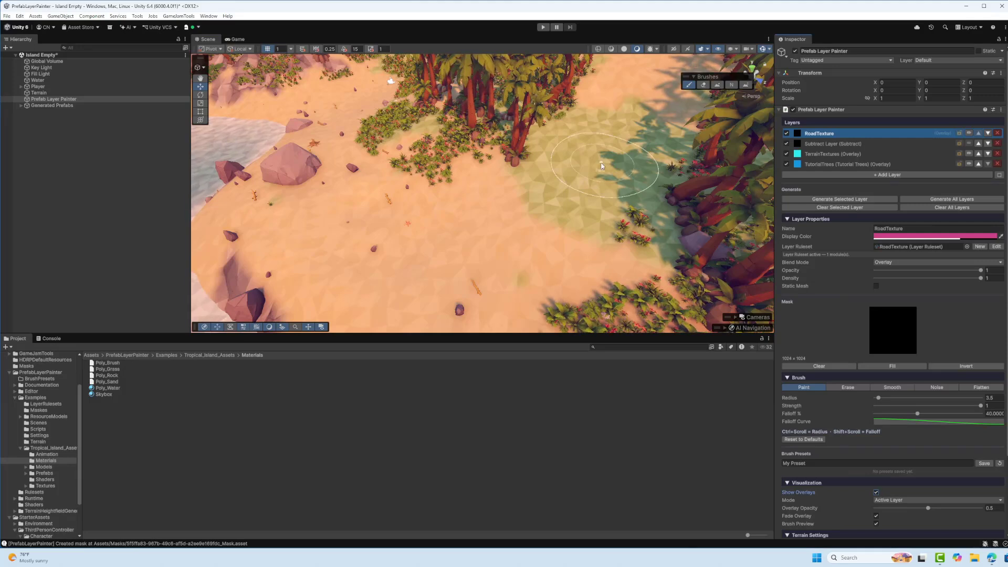
mouse_move(368, 294)
left_mouse_down()
mouse_move(535, 226)
mouse_move(585, 174)
mouse_move(399, 236)
mouse_move(517, 218)
mouse_move(540, 226)
mouse_move(621, 128)
left_mouse_up()
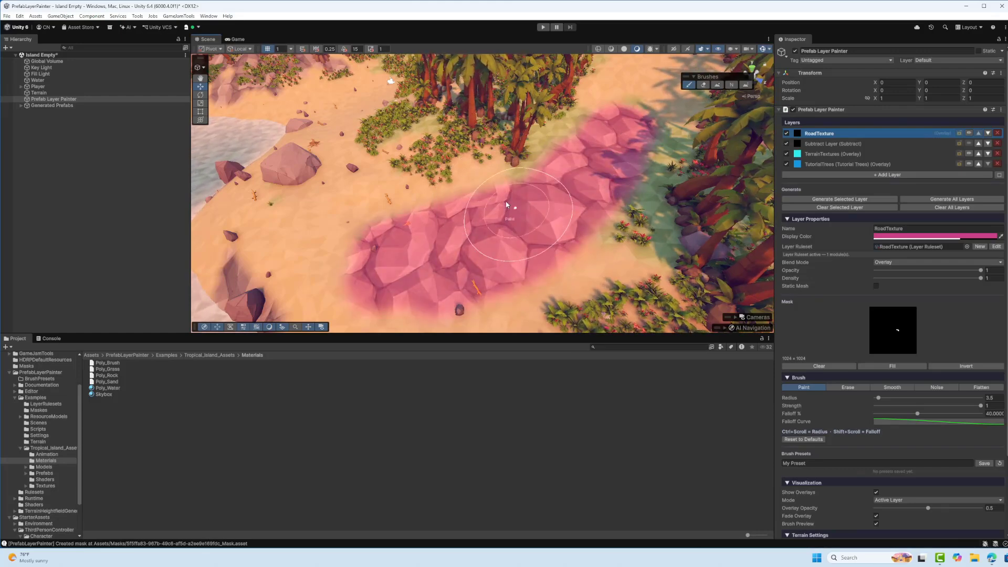
mouse_move(507, 206)
right_mouse_down()
mouse_move(603, 148)
mouse_move(517, 97)
mouse_move(438, 117)
right_mouse_up()
left_click_drag(438, 117, 405, 83)
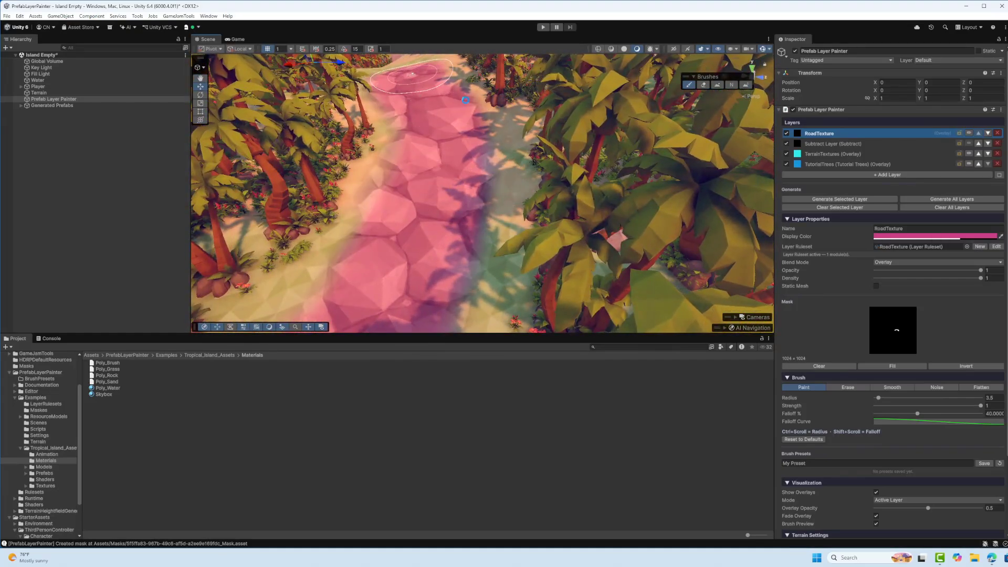
Continue painting the RoadTexture mask along the cleared path through the palms and onto the sandy shore, then deselect the Prefab Layer Painter
mouse_move(477, 198)
right_mouse_down()
mouse_move(486, 142)
mouse_move(495, 228)
right_mouse_up()
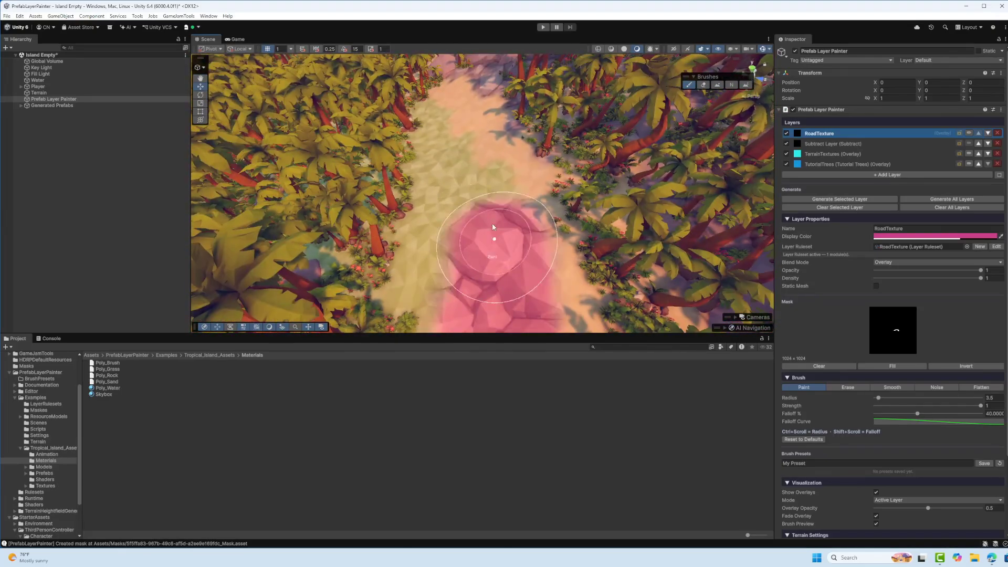
left_click_drag(495, 227, 503, 278)
right_click_drag(497, 119, 462, 257)
mouse_move(462, 258)
left_mouse_down()
mouse_move(411, 229)
mouse_move(367, 222)
left_mouse_up()
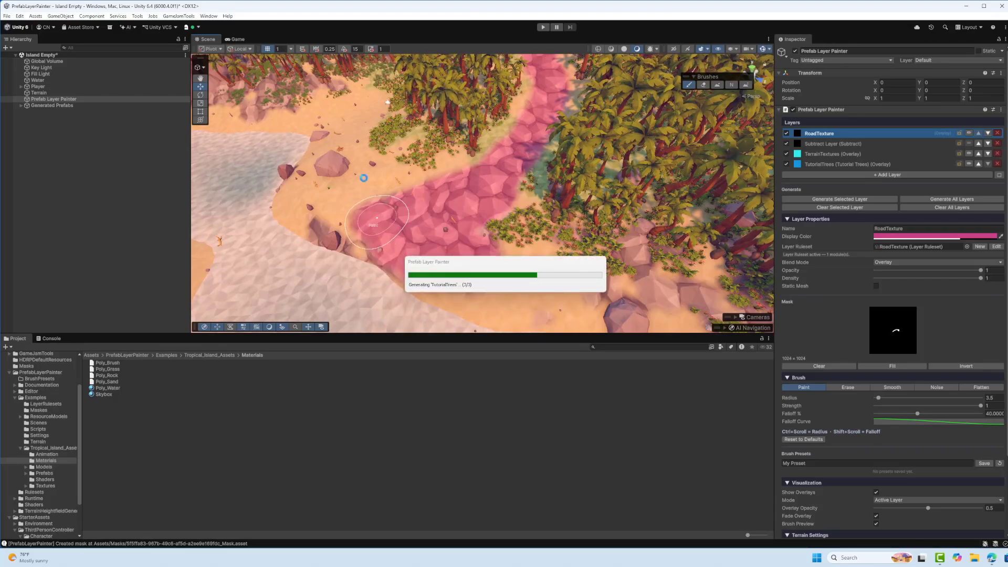
mouse_move(367, 223)
right_mouse_down()
mouse_move(460, 126)
mouse_move(477, 223)
right_mouse_up()
left_click_drag(478, 224, 491, 234)
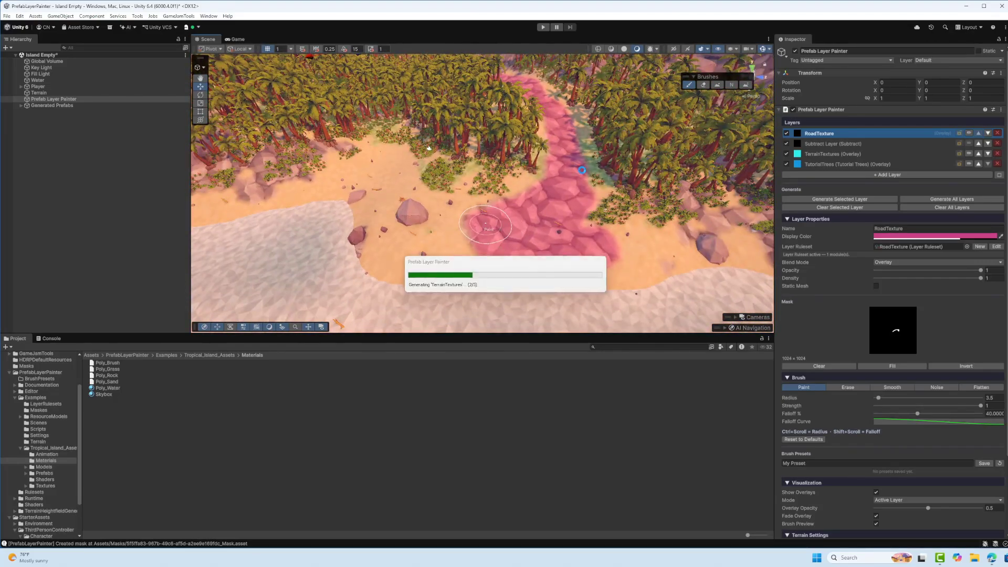
right_click(78, 197)
Examine the painted rock road, the surrounding palm forest and the shoreline from several viewpoints around the island
right_click_drag(340, 179, 317, 167)
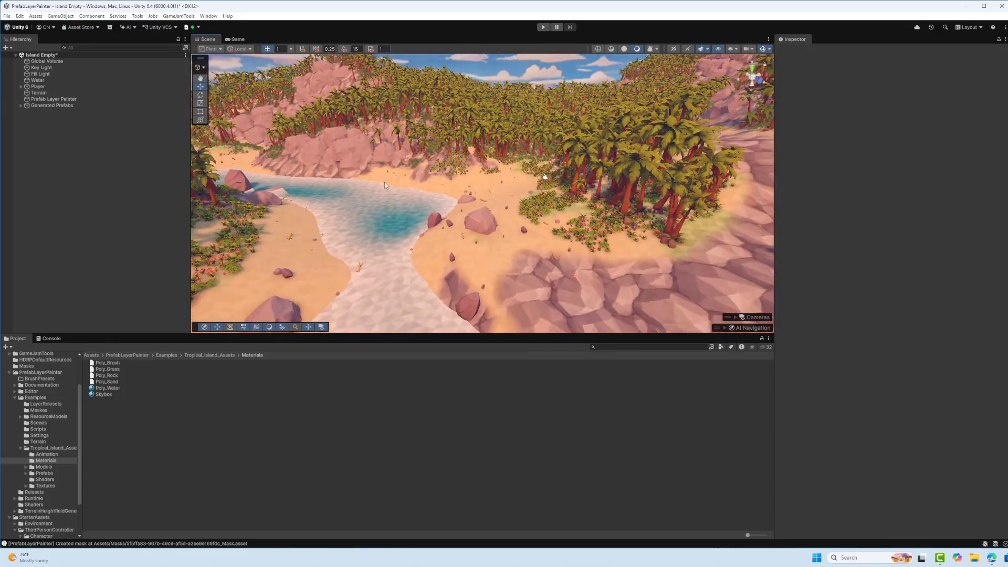
right_click_drag(385, 181, 32, 189)
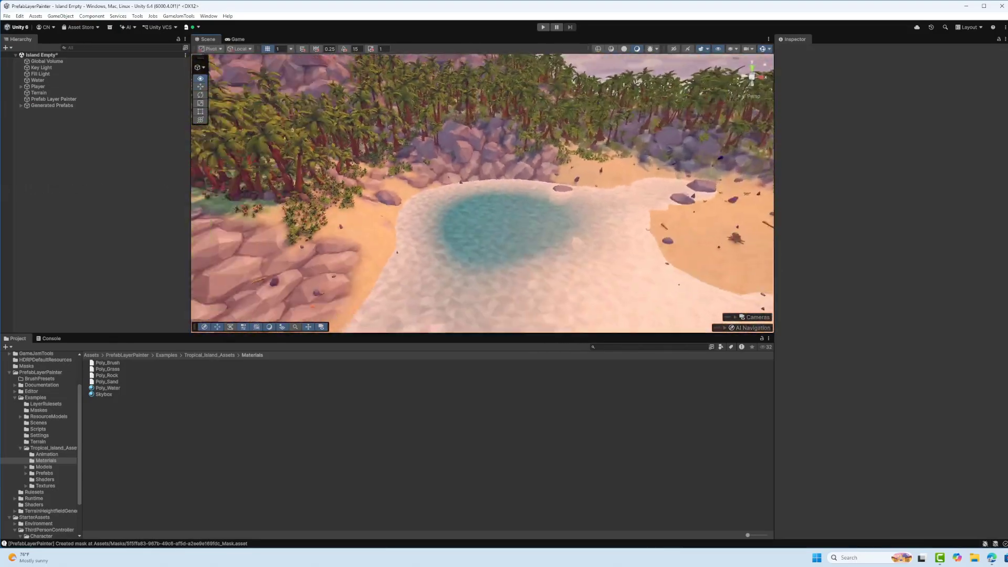
right_click_drag(599, 189, 434, 202)
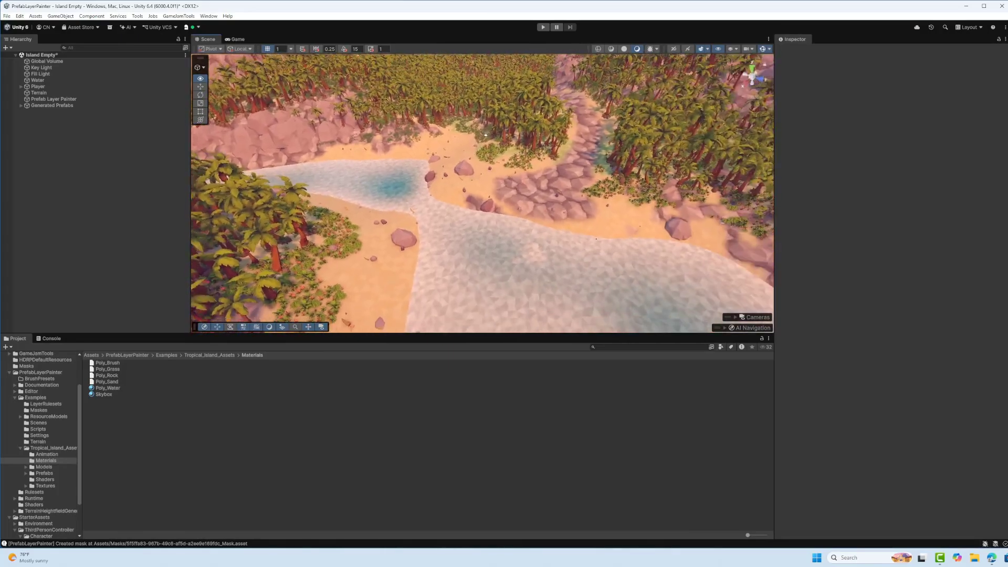
key("s")
right_click_drag(637, 291, 565, 224)
key("s")
key("w")
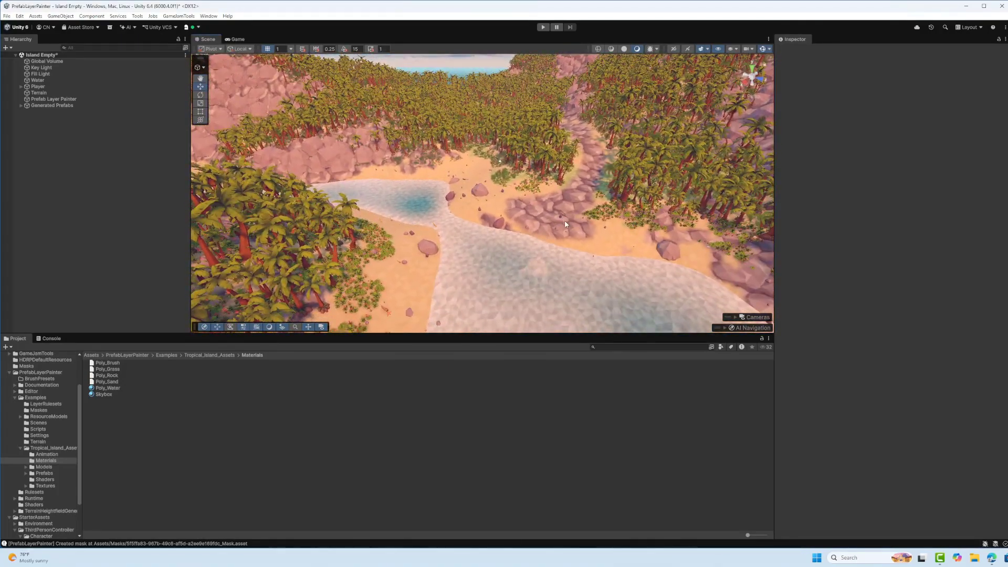